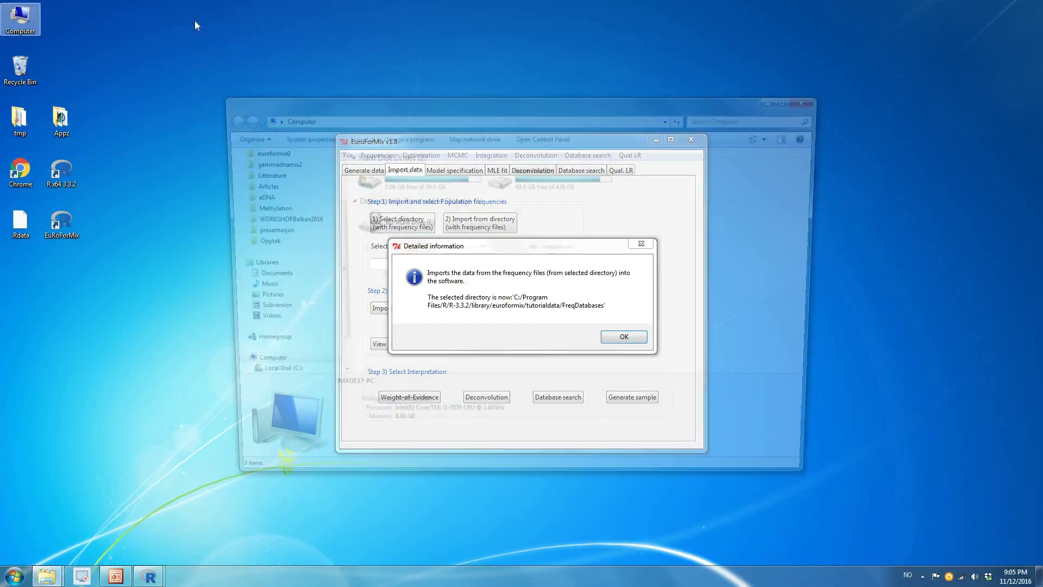
Copy the tutorialdata folder from the euroformix library folder of R-3.3.2 to the desktop and open the copy.
{"action": "left_click_drag", "start_coordinate": [617, 112], "coordinate": [928, 121]}
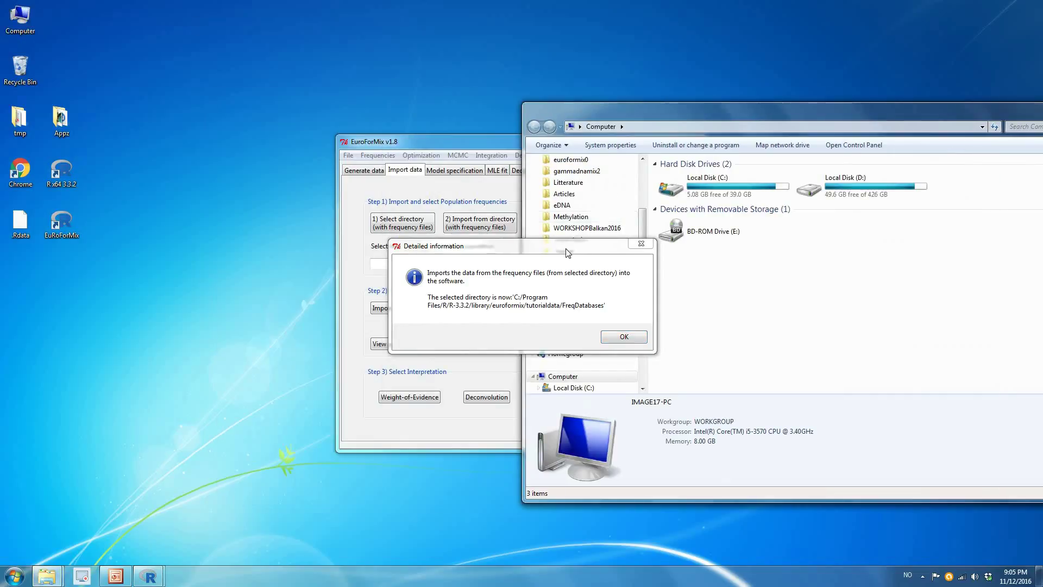
{"action": "left_click_drag", "start_coordinate": [462, 246], "coordinate": [263, 219]}
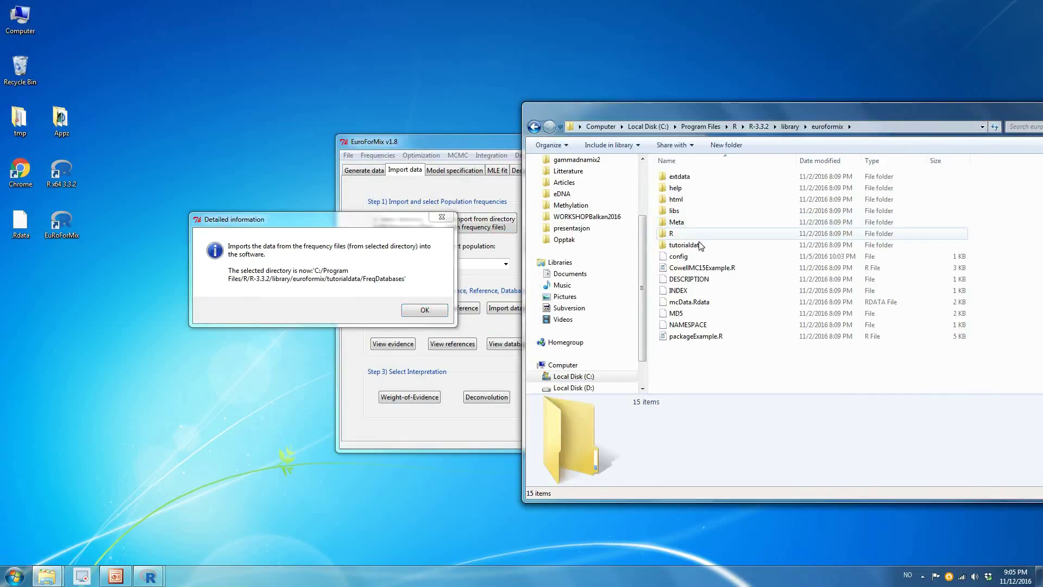
{"action": "left_click", "coordinate": [701, 248]}
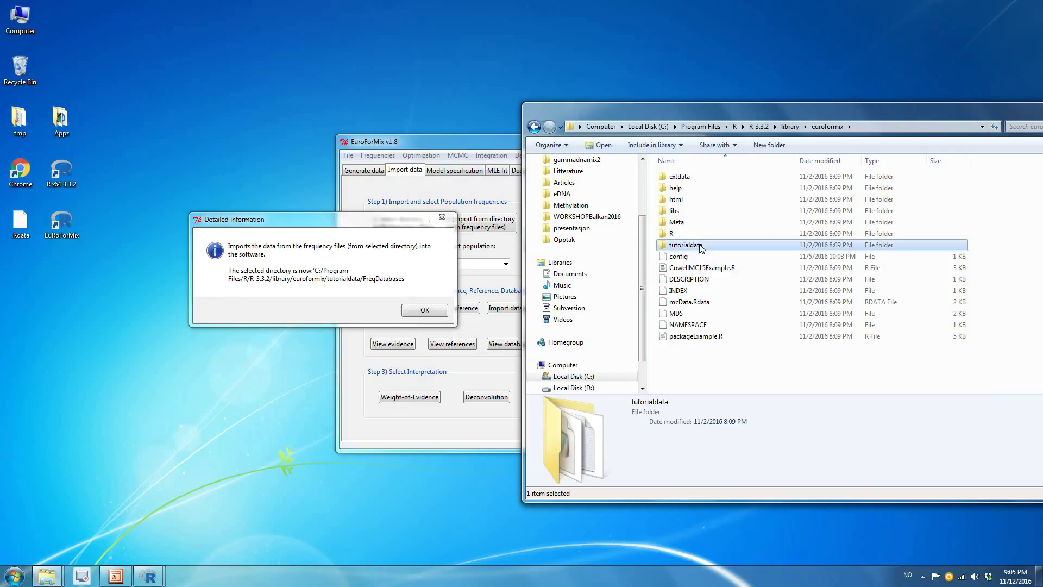
{"action": "right_click", "coordinate": [701, 248]}
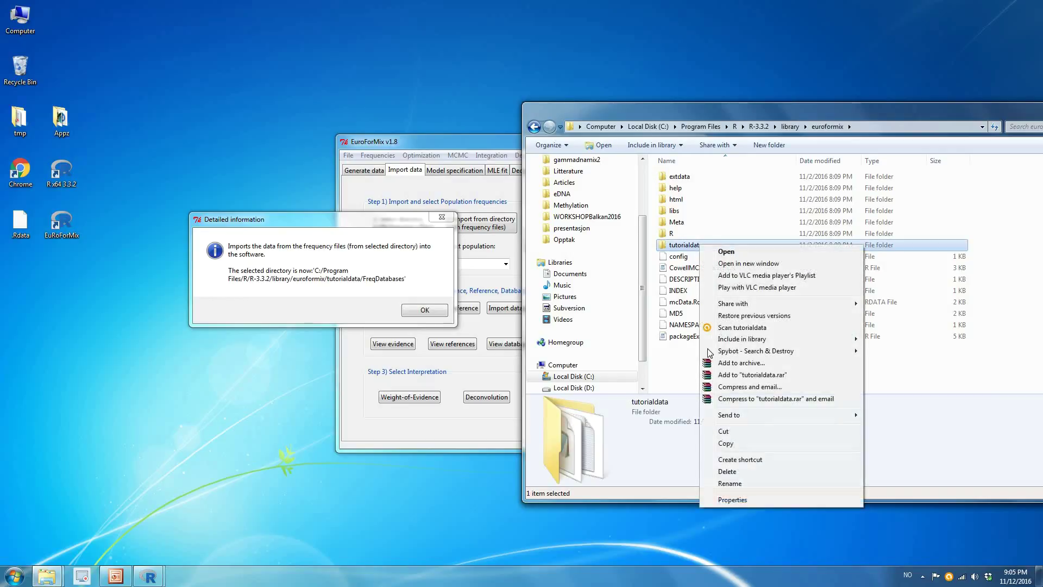
{"action": "left_click", "coordinate": [746, 444]}
{"action": "left_click", "coordinate": [211, 143]}
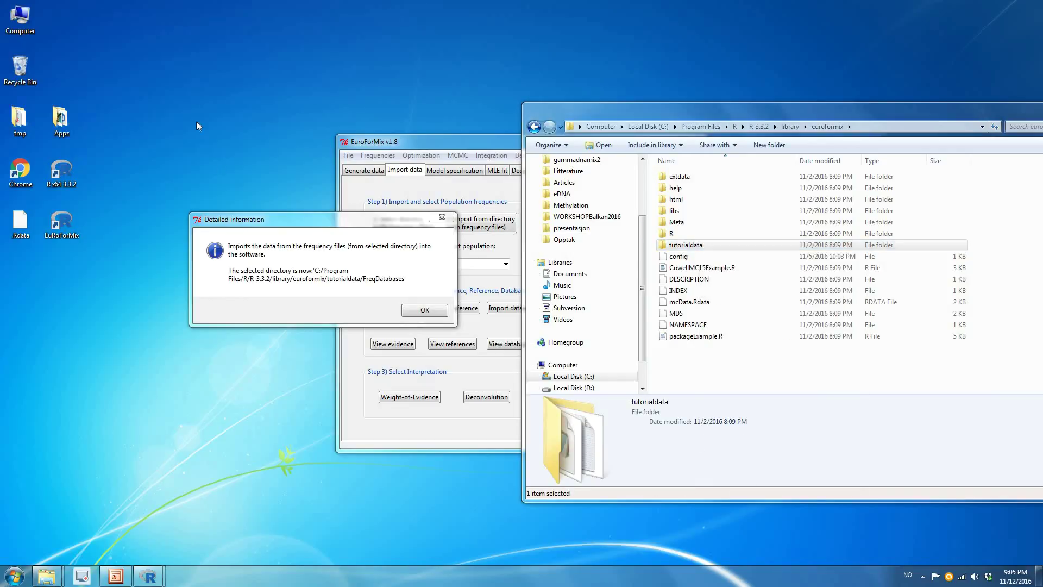
{"action": "right_click", "coordinate": [186, 114]}
{"action": "left_click", "coordinate": [215, 159]}
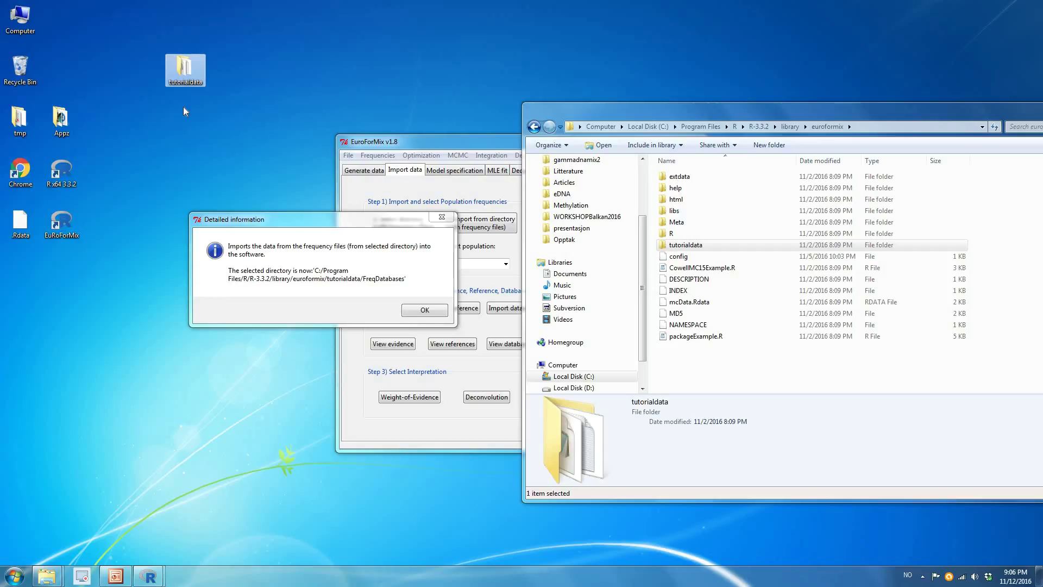
{"action": "double_click", "coordinate": [185, 81]}
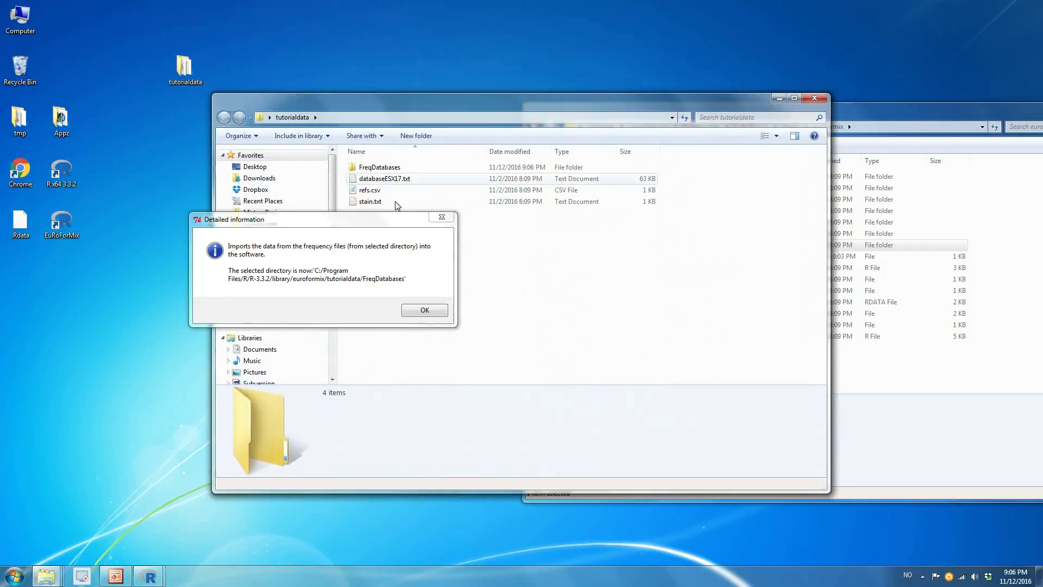
{"action": "left_click", "coordinate": [342, 357]}
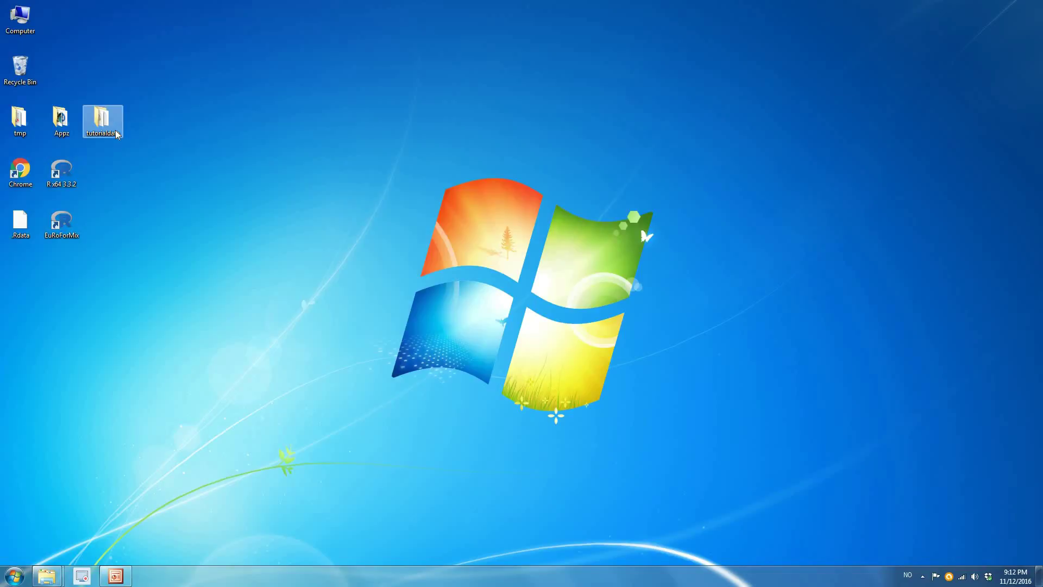
Examine stain.txt, refs.csv and the FreqDatabases folder inside the desktop's tutorialdata folder.
{"action": "double_click", "coordinate": [115, 131]}
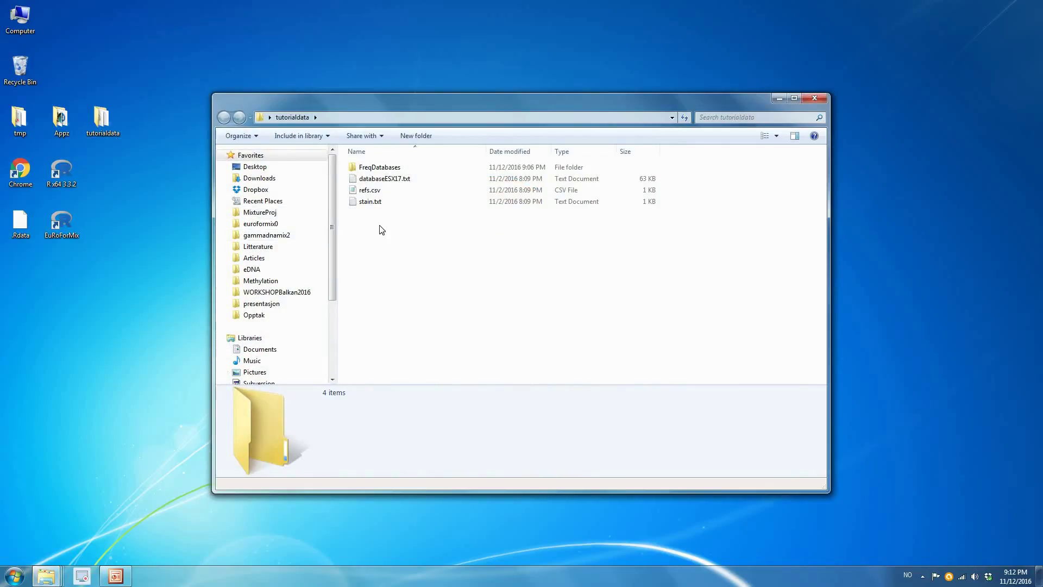
{"action": "double_click", "coordinate": [373, 202]}
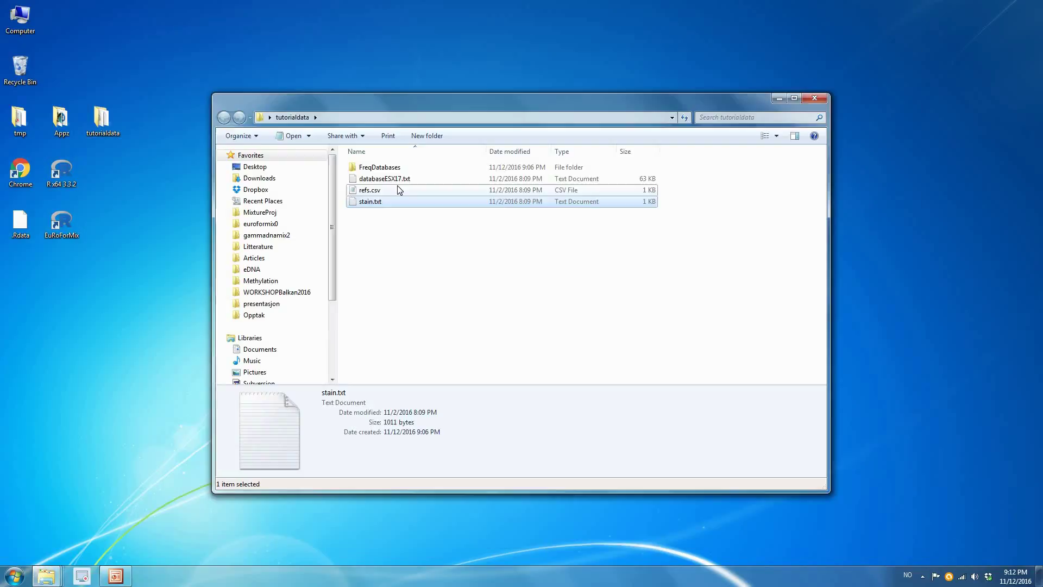
{"action": "double_click", "coordinate": [466, 193]}
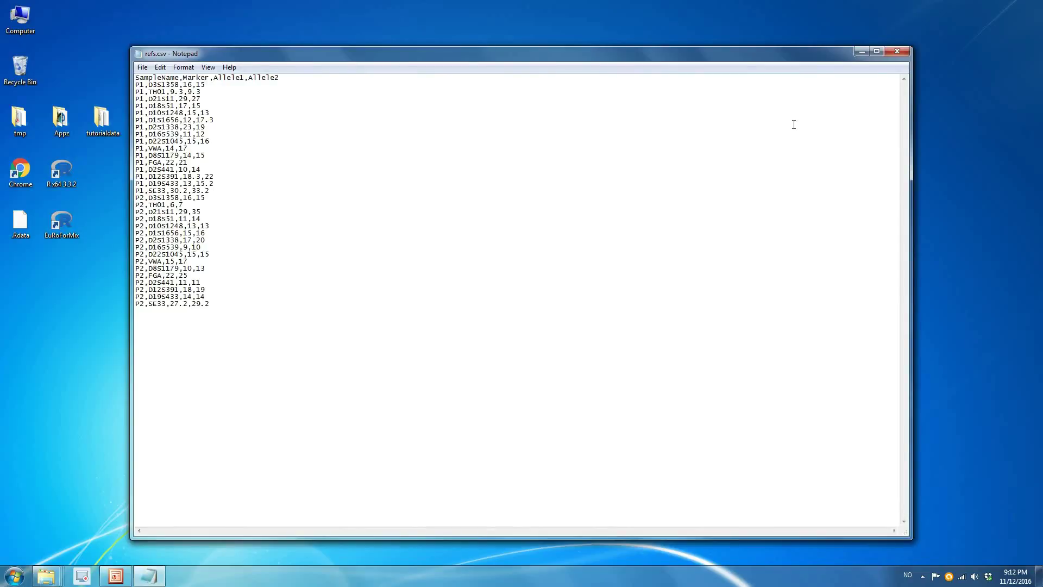
{"action": "left_click", "coordinate": [894, 53]}
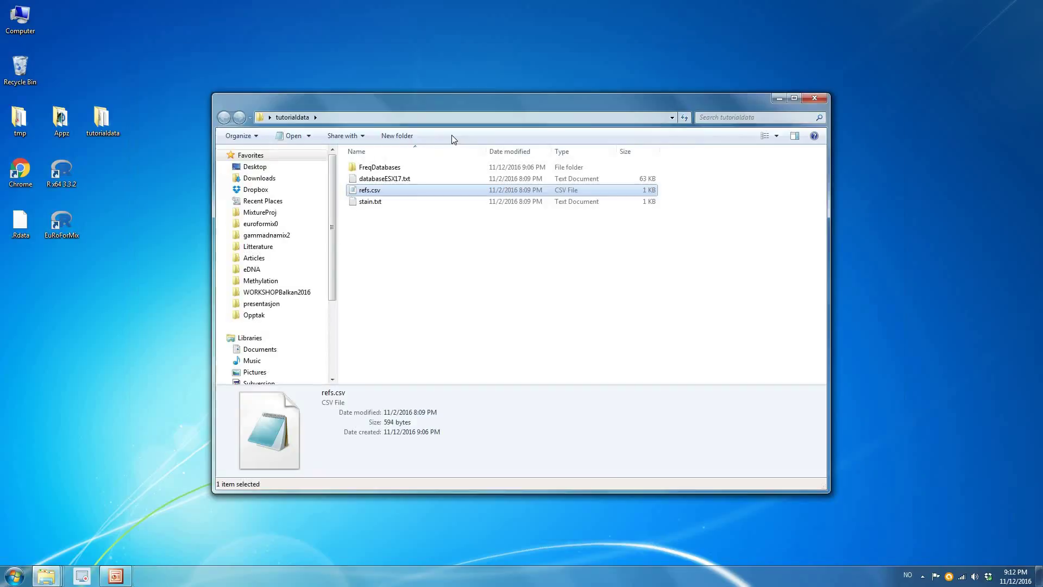
{"action": "double_click", "coordinate": [383, 169]}
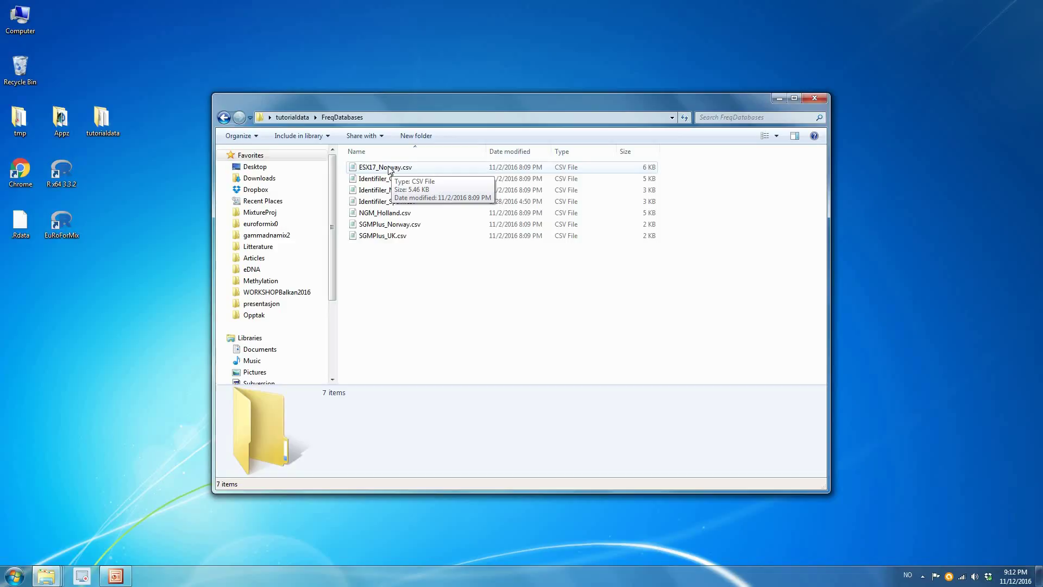
{"action": "key", "text": "BackSpace"}
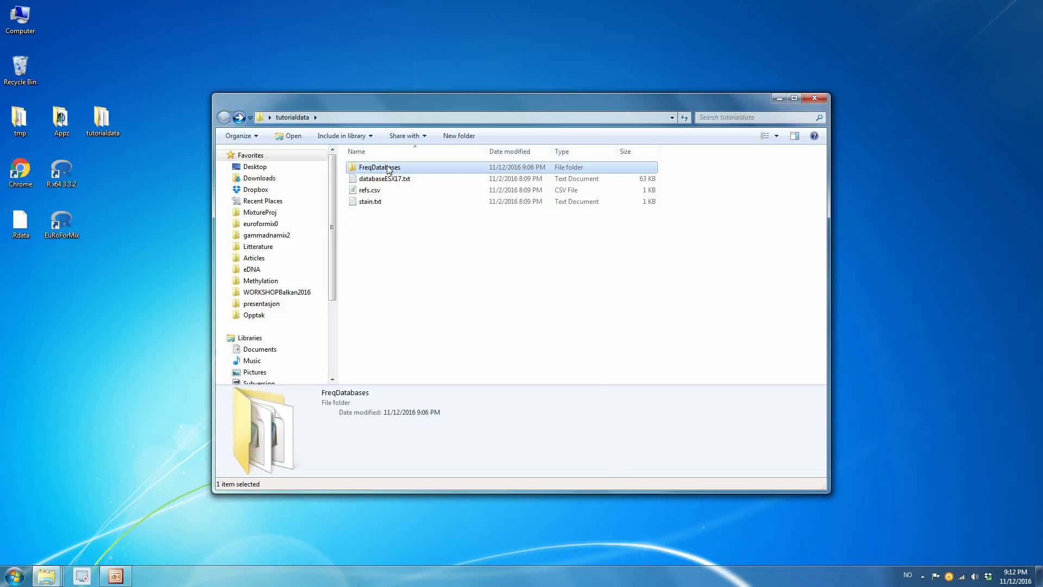
{"action": "left_click", "coordinate": [816, 98]}
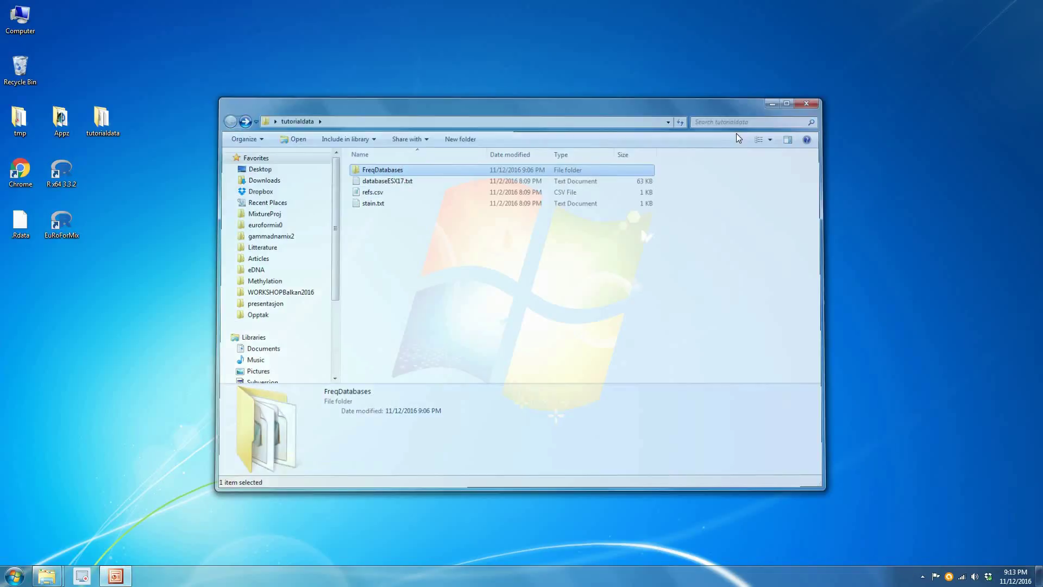
Start EuroForMix and set the frequency file directory to the FreqDatabases folder in the desktop's tutorialdata folder.
{"action": "double_click", "coordinate": [75, 217]}
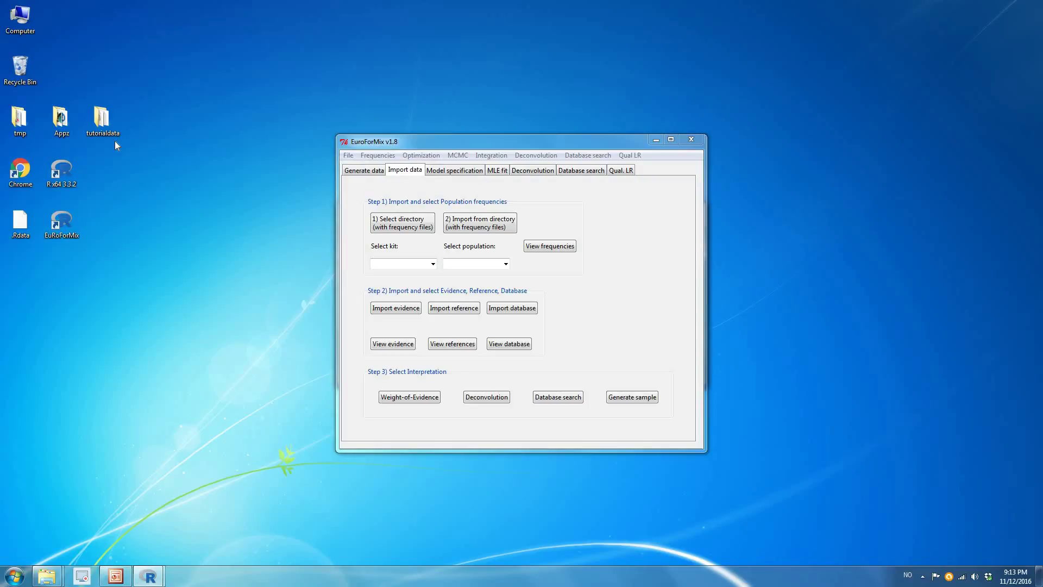
{"action": "left_click", "coordinate": [426, 230]}
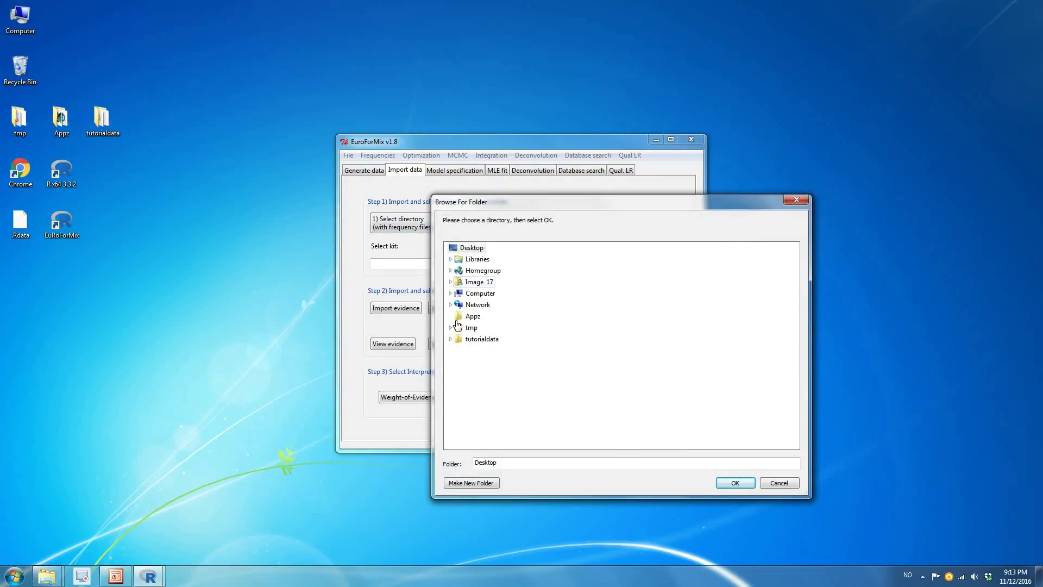
{"action": "left_click", "coordinate": [481, 339]}
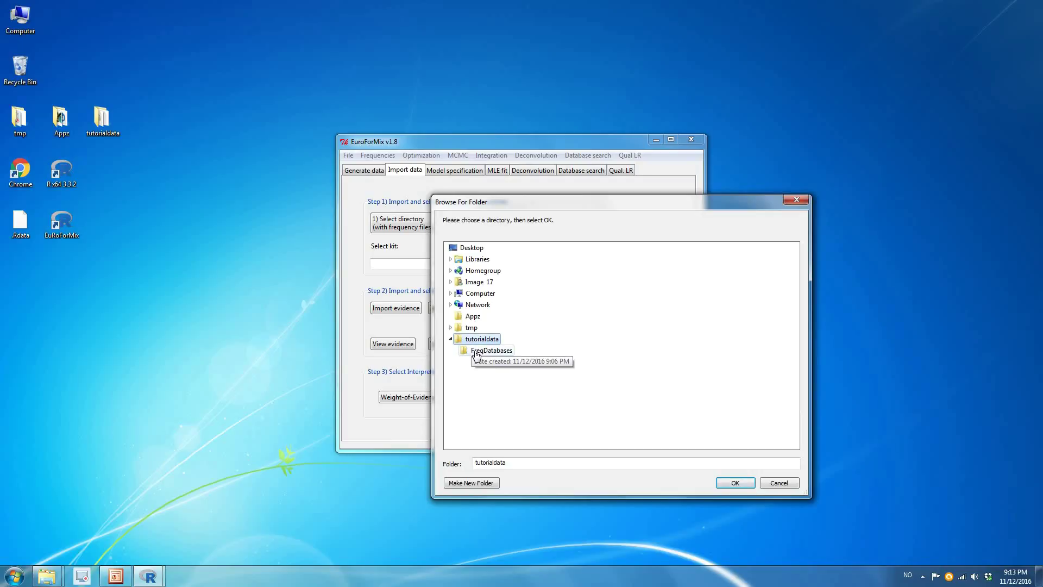
{"action": "left_click", "coordinate": [478, 351]}
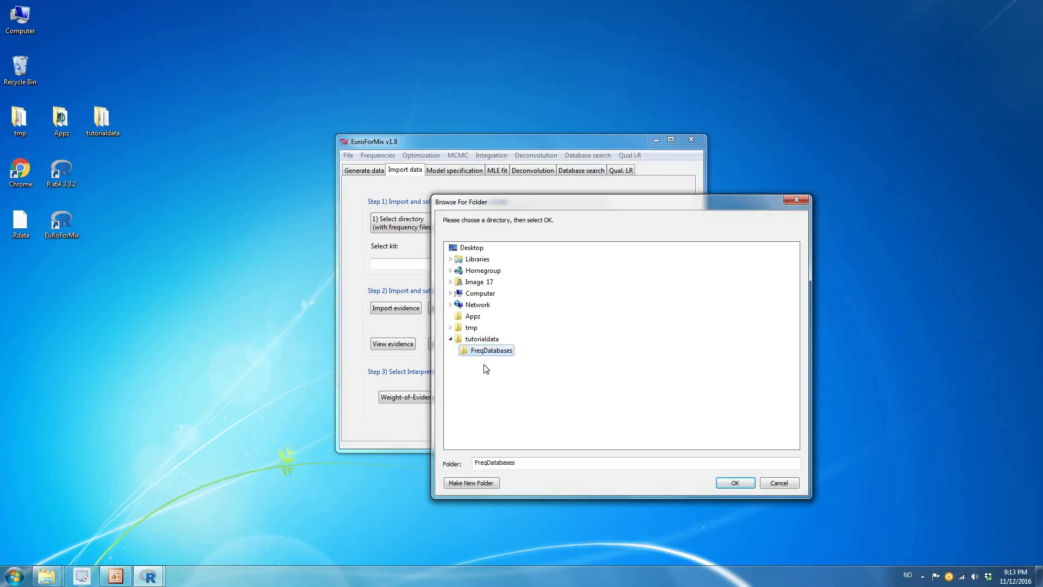
{"action": "left_click", "coordinate": [736, 485]}
{"action": "left_click", "coordinate": [735, 484]}
Import the population frequencies from the selected directory, with kit ESX17 and population Norway.
{"action": "left_click", "coordinate": [472, 228]}
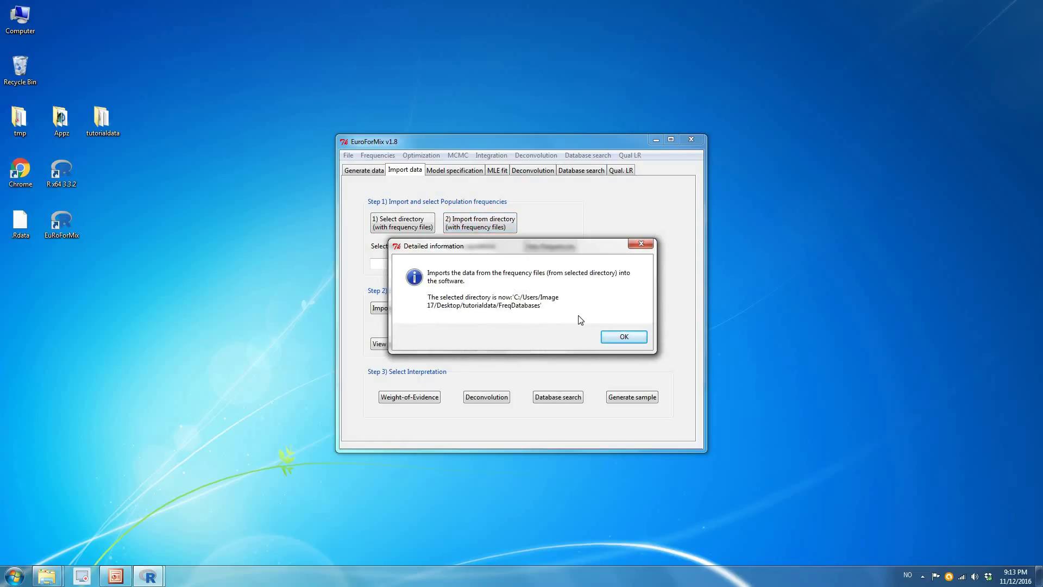
{"action": "left_click", "coordinate": [623, 338]}
{"action": "left_click", "coordinate": [477, 232]}
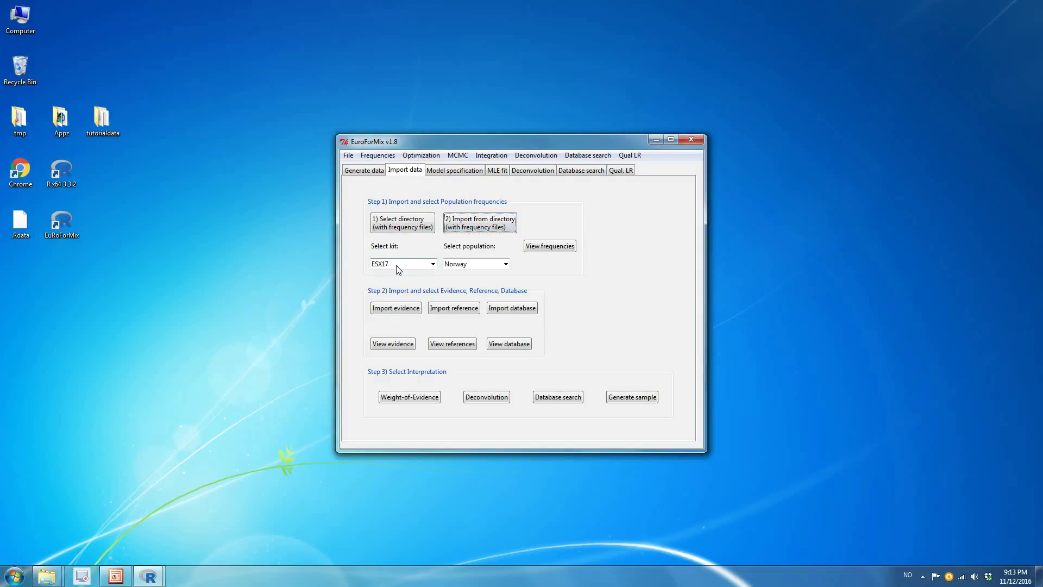
Import stain.txt as evidence and refs.csv as references from the tutorialdata folder, with evid1 selected.
{"action": "left_click", "coordinate": [396, 310]}
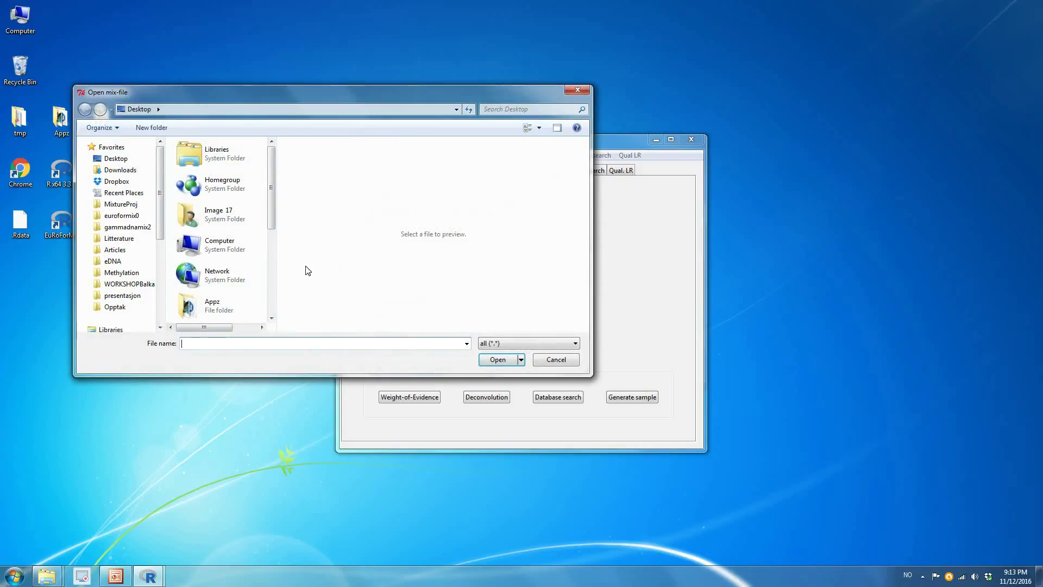
{"action": "left_click_drag", "start_coordinate": [273, 206], "coordinate": [271, 272]}
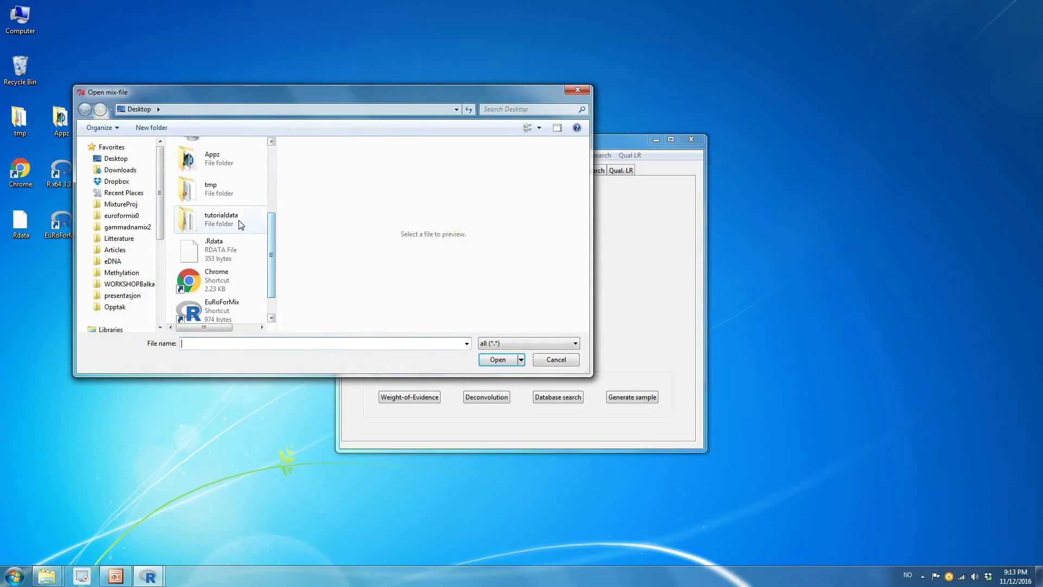
{"action": "double_click", "coordinate": [241, 224]}
{"action": "double_click", "coordinate": [222, 196]}
{"action": "left_click", "coordinate": [457, 308]}
{"action": "double_click", "coordinate": [201, 183]}
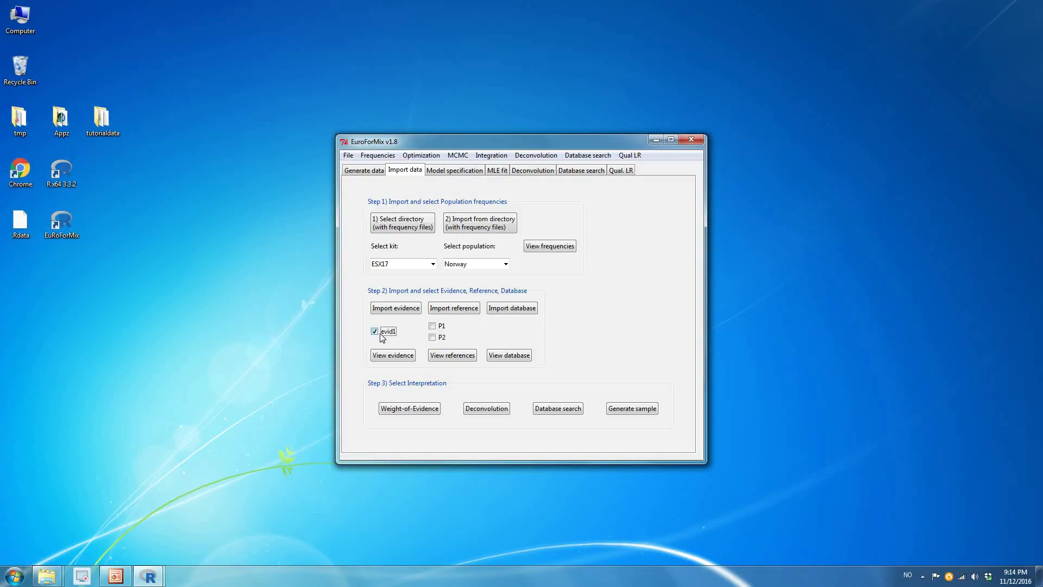
Select references P1 and P2 and arrange the EuroForMix window beside the R console.
{"action": "left_click", "coordinate": [439, 342]}
{"action": "left_click_drag", "start_coordinate": [377, 142], "coordinate": [575, 139]}
{"action": "left_click_drag", "start_coordinate": [462, 210], "coordinate": [317, 147]}
{"action": "left_click", "coordinate": [629, 326]}
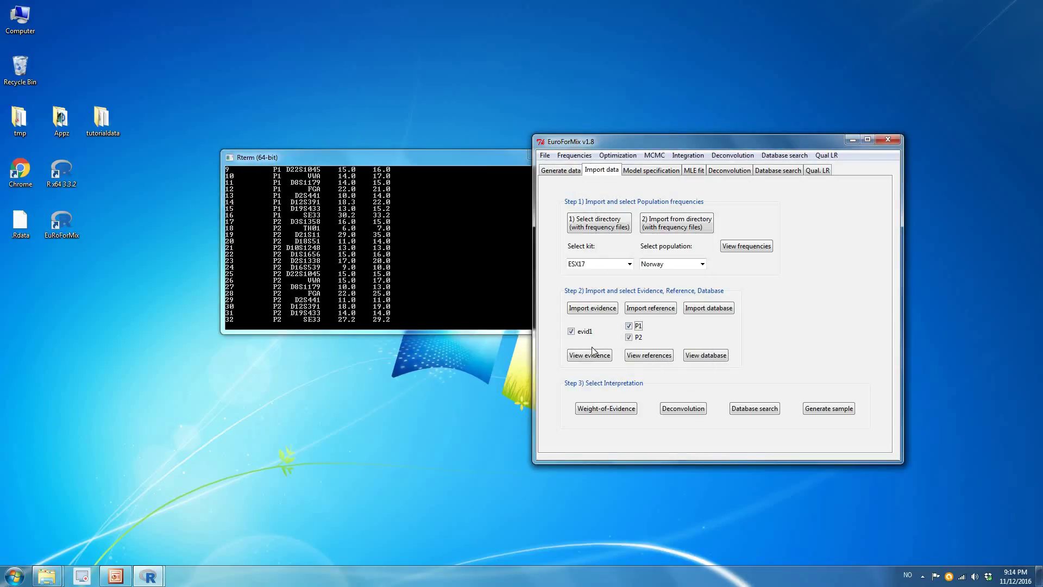
{"action": "left_click_drag", "start_coordinate": [477, 158], "coordinate": [429, 159]}
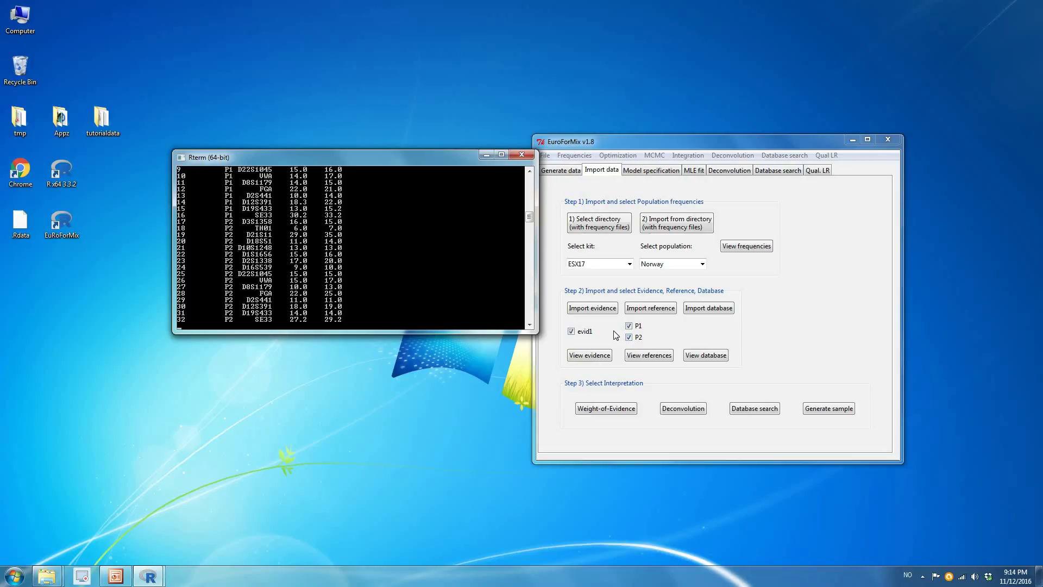
Display the reference profiles P1 and P2 and the evid1 evidence data, and read their listings in the console.
{"action": "left_click", "coordinate": [648, 357]}
{"action": "scroll", "coordinate": [243, 261], "scroll_direction": "up", "scroll_amount": 2}
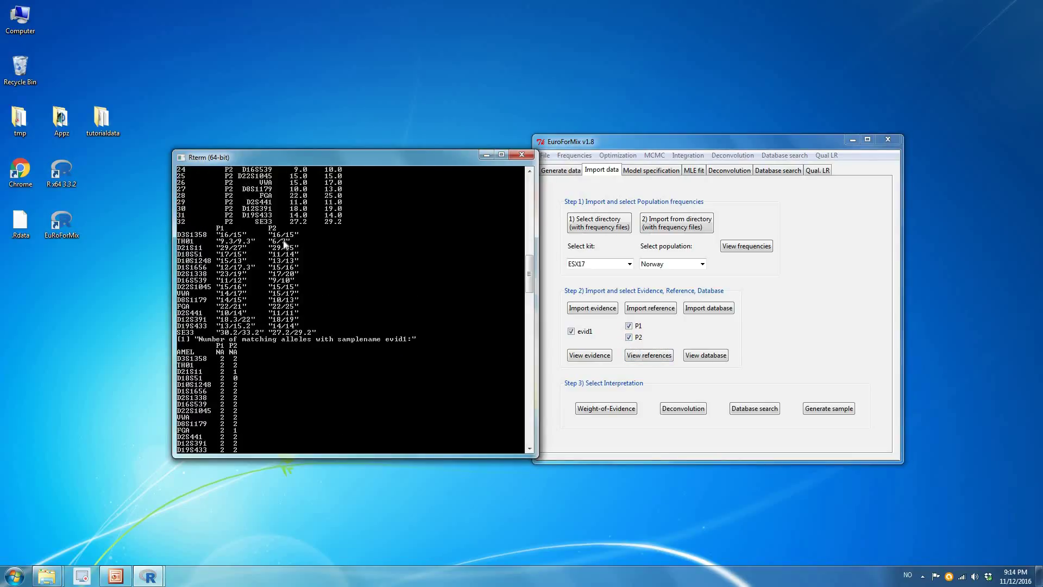
{"action": "left_click", "coordinate": [588, 356]}
{"action": "left_click", "coordinate": [298, 351]}
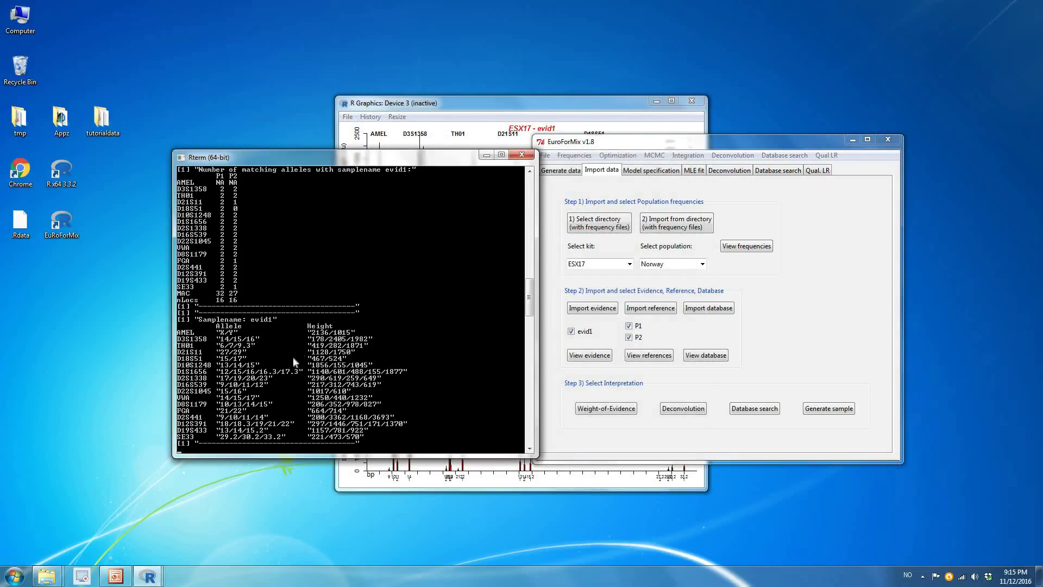
Examine the ESX17 peak plot and the peak height summary plot of evid1 at full size, closing both windows.
{"action": "left_click", "coordinate": [435, 102]}
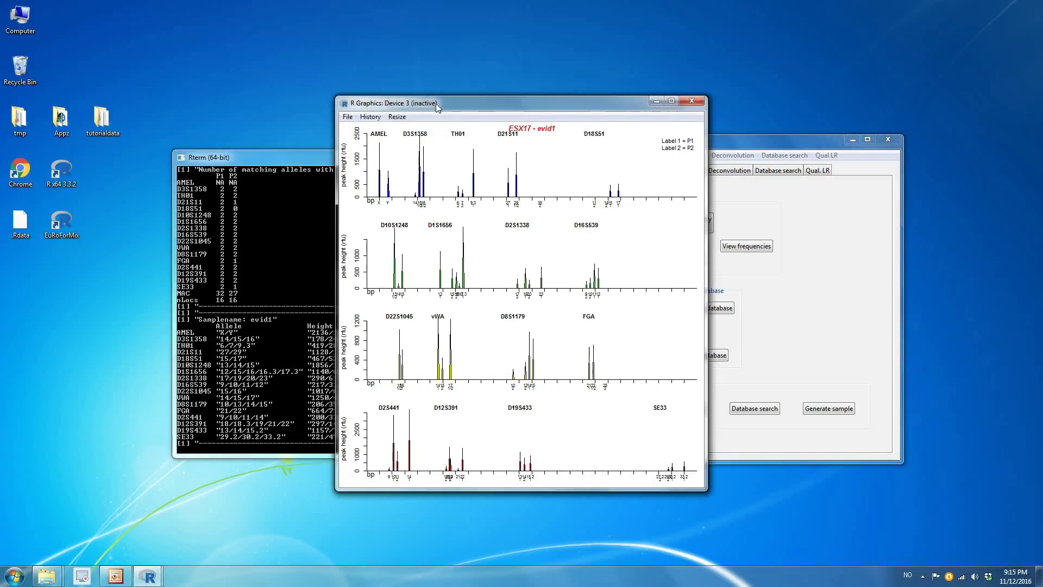
{"action": "double_click", "coordinate": [450, 108]}
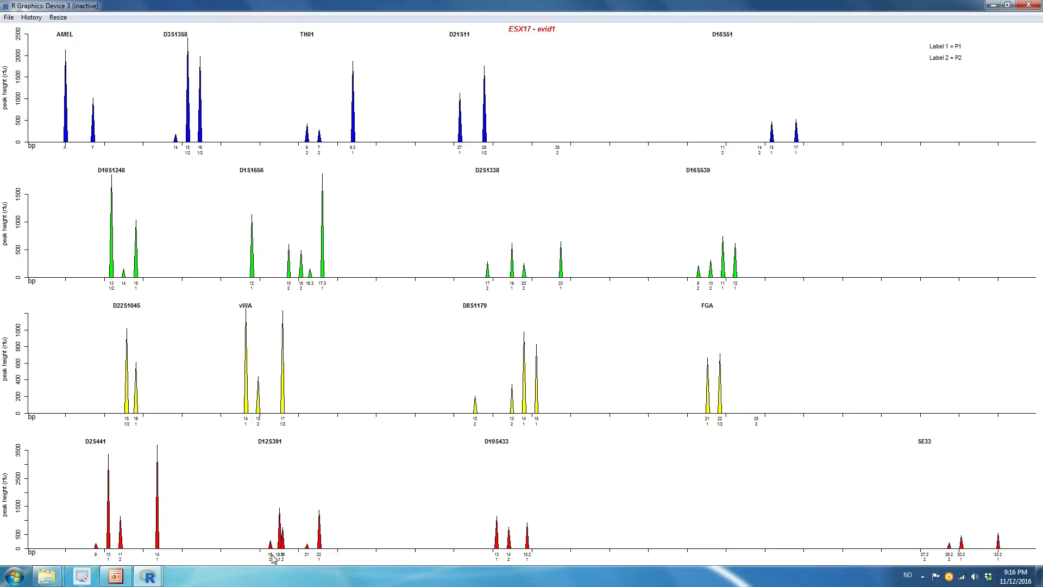
{"action": "left_click", "coordinate": [1031, 6]}
{"action": "left_click", "coordinate": [506, 129]}
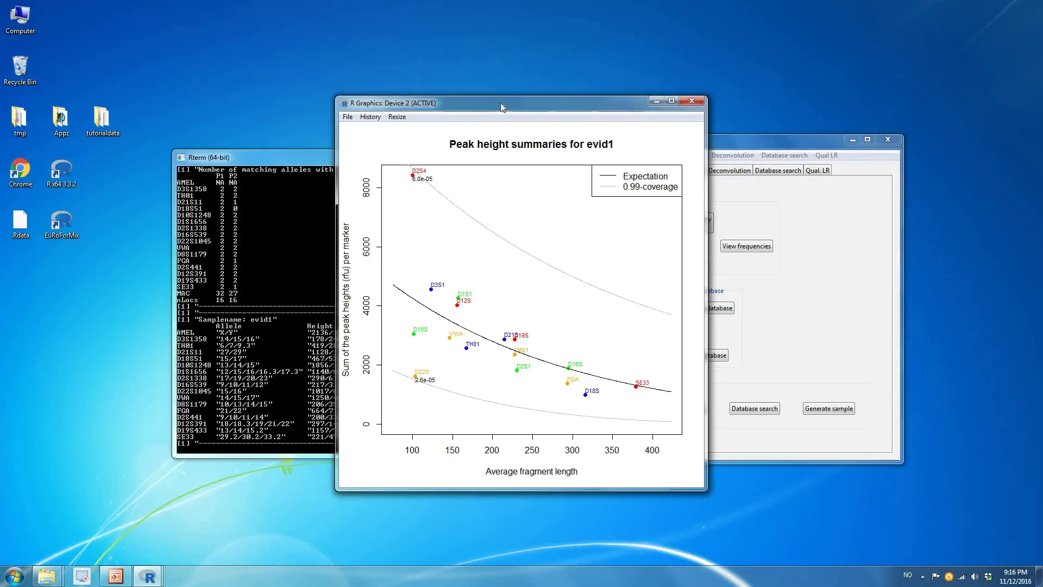
{"action": "double_click", "coordinate": [501, 104]}
{"action": "left_click", "coordinate": [701, 105]}
Save the project as proj in the tutorialdata folder.
{"action": "left_click_drag", "start_coordinate": [557, 143], "coordinate": [437, 142]}
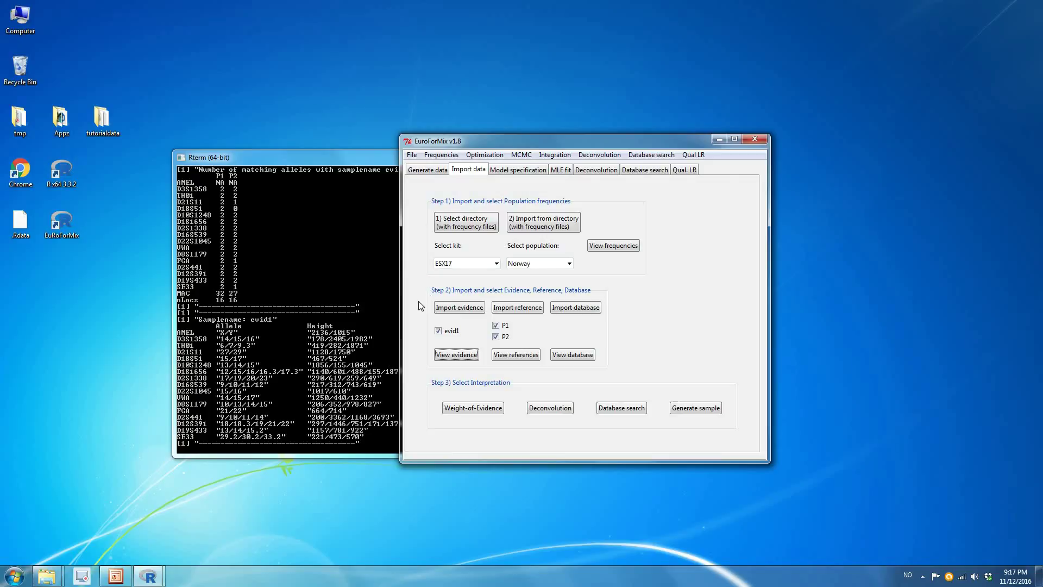
{"action": "left_click", "coordinate": [411, 154]}
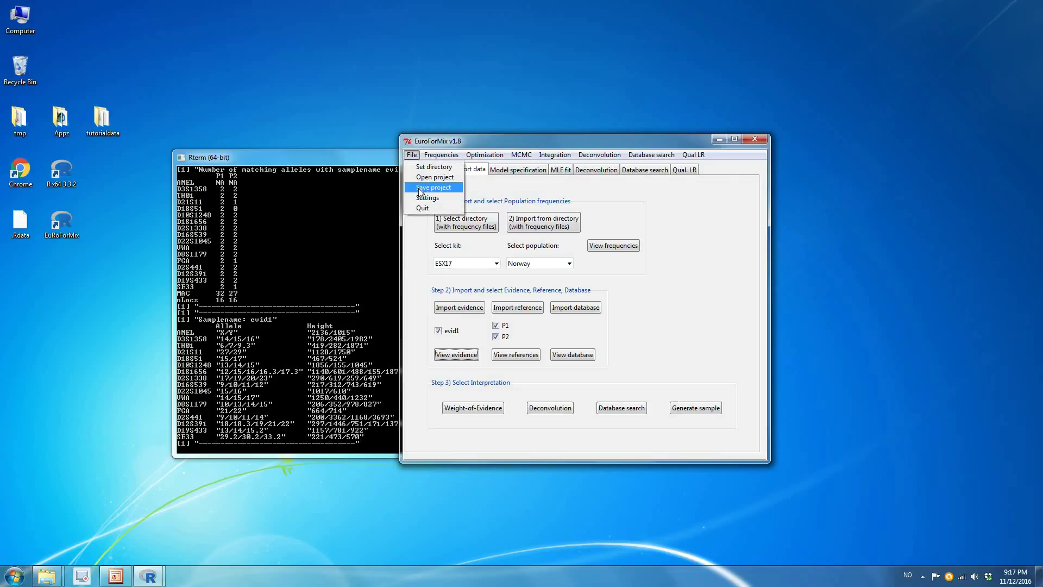
{"action": "left_click", "coordinate": [420, 188]}
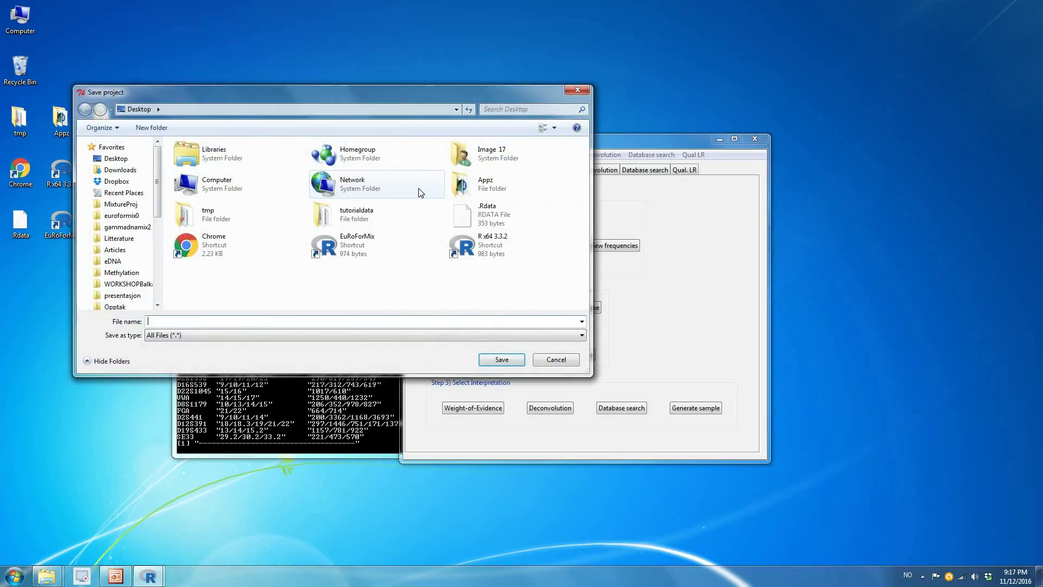
{"action": "double_click", "coordinate": [356, 215]}
{"action": "left_click", "coordinate": [311, 320]}
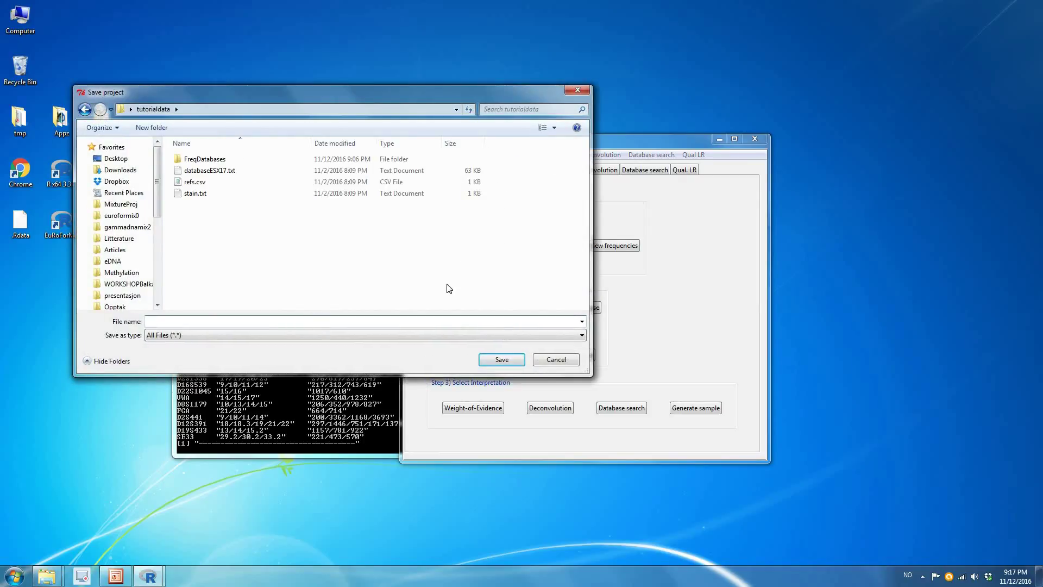
{"action": "type", "text": "p"}
{"action": "key", "text": "Return"}
{"action": "left_click", "coordinate": [368, 283]}
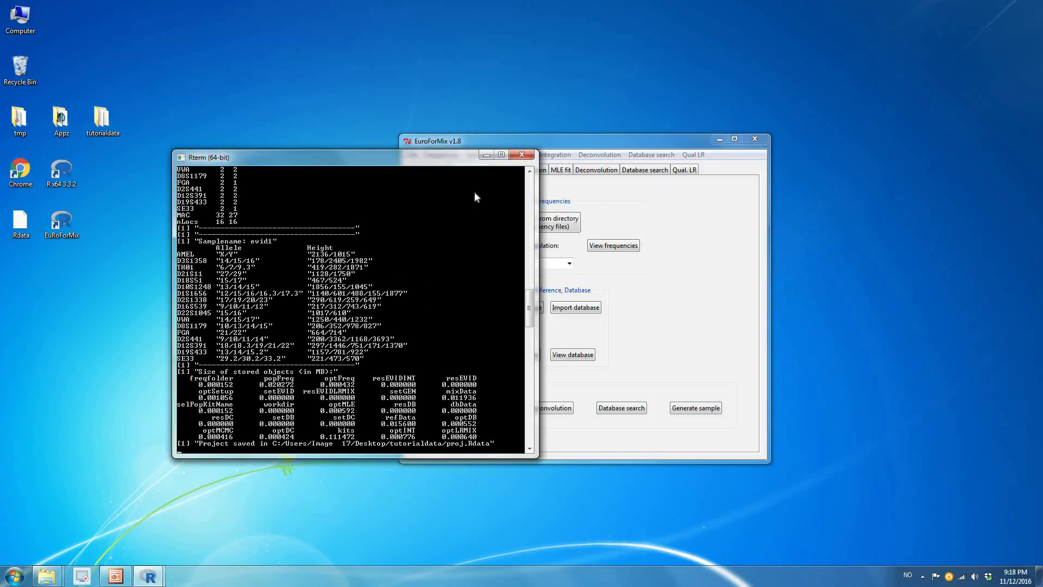
Close the R session, relaunch EuroForMix and open the saved proj project from the tutorialdata folder.
{"action": "left_click", "coordinate": [520, 156]}
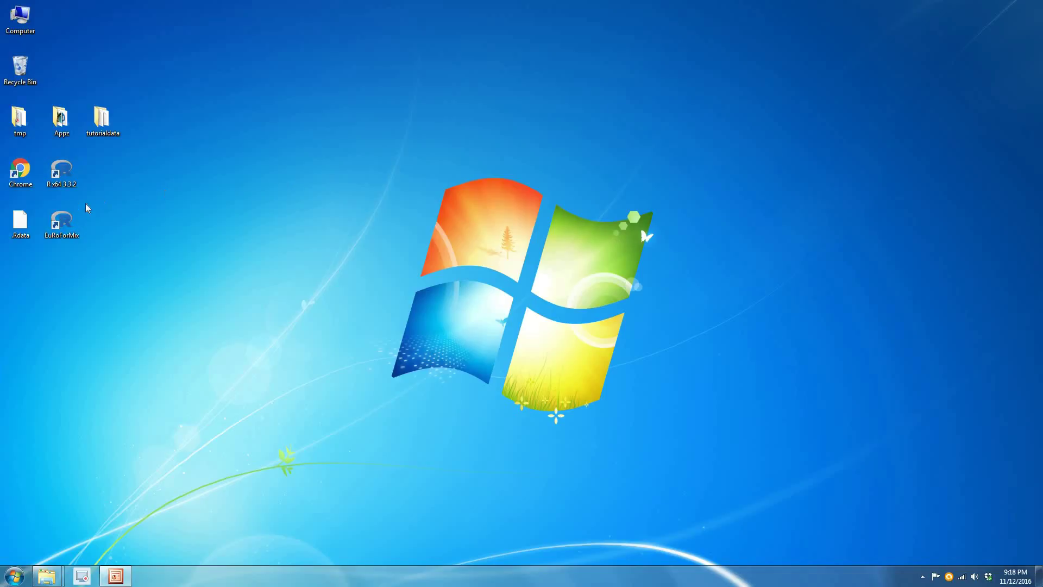
{"action": "double_click", "coordinate": [75, 226]}
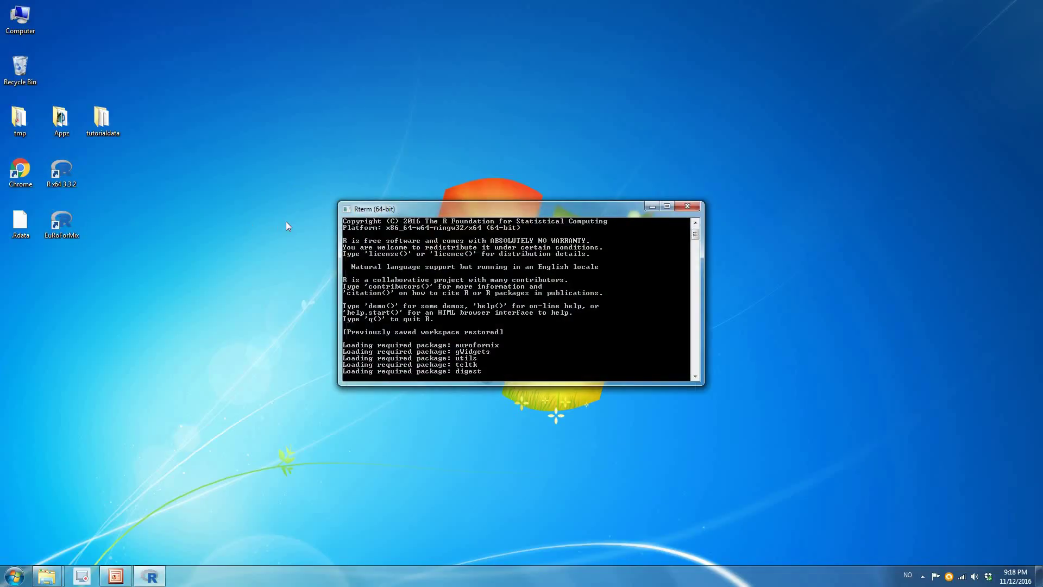
{"action": "left_click", "coordinate": [348, 155]}
{"action": "left_click", "coordinate": [359, 176]}
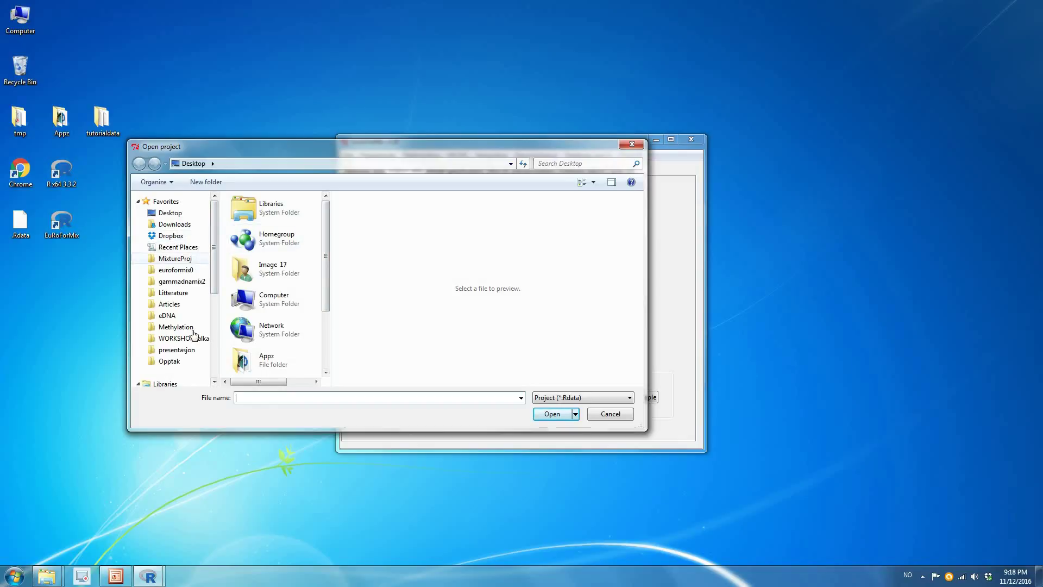
{"action": "scroll", "coordinate": [286, 312], "scroll_direction": "down", "scroll_amount": 3}
{"action": "double_click", "coordinate": [286, 312]}
{"action": "double_click", "coordinate": [269, 227]}
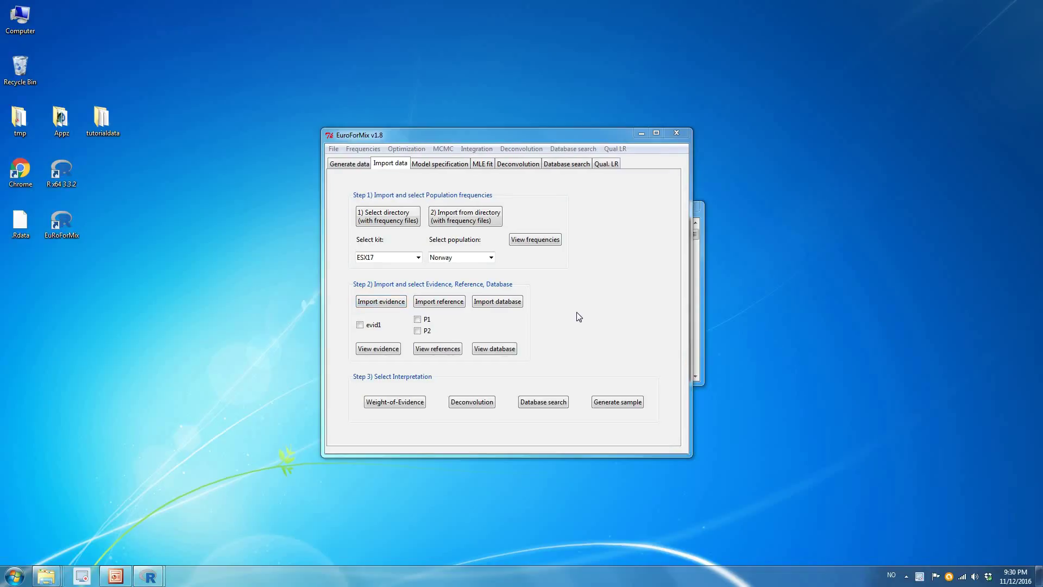
Choose ESX17 as the kit and Norway as the population.
{"action": "left_click", "coordinate": [406, 257]}
{"action": "left_click", "coordinate": [405, 268]}
{"action": "left_click", "coordinate": [455, 259]}
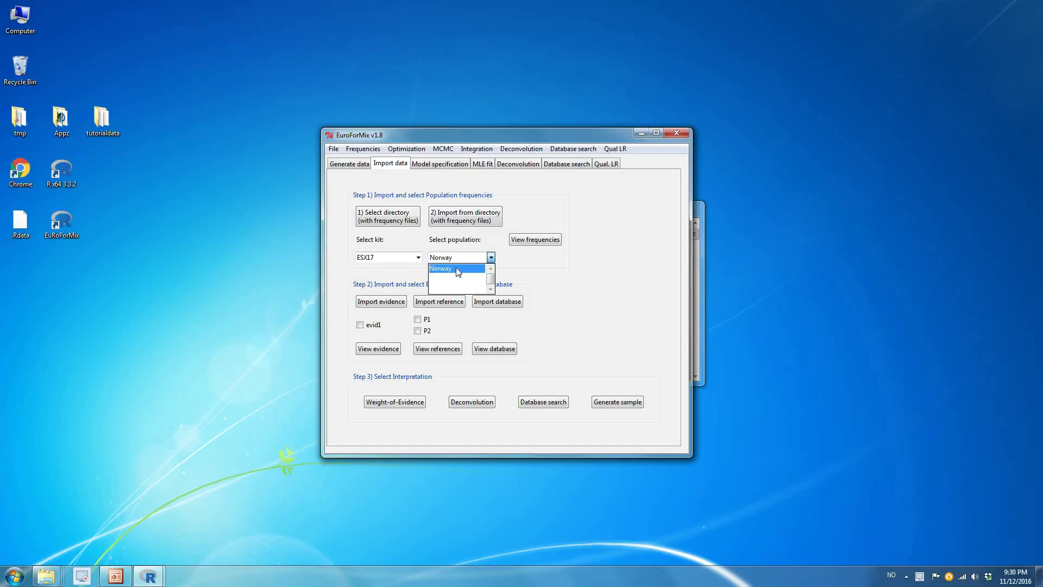
{"action": "left_click", "coordinate": [455, 259]}
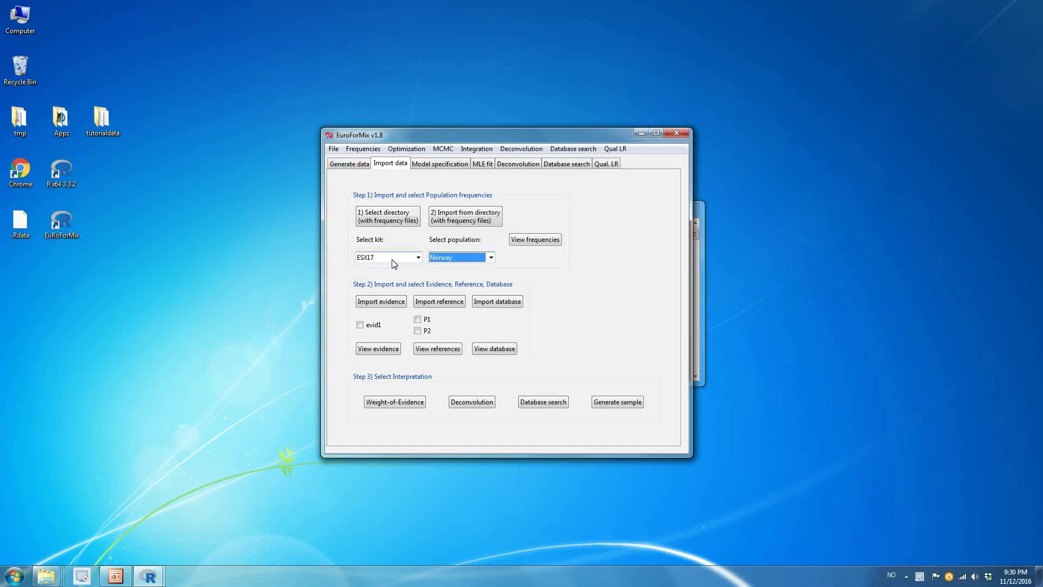
Examine the population frequencies table in an enlarged window and close it.
{"action": "left_click", "coordinate": [530, 242]}
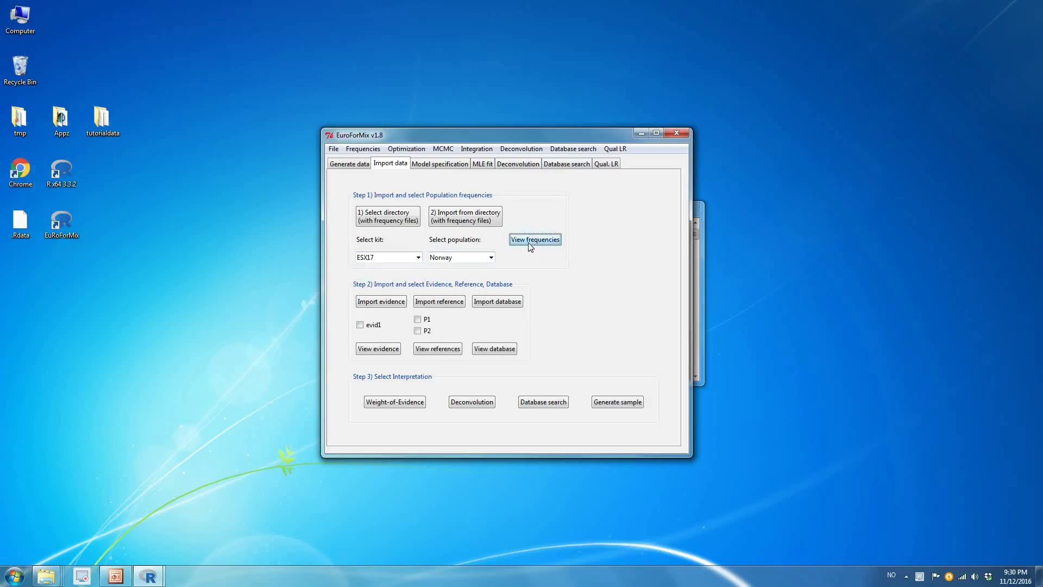
{"action": "left_click_drag", "start_coordinate": [297, 204], "coordinate": [621, 474]}
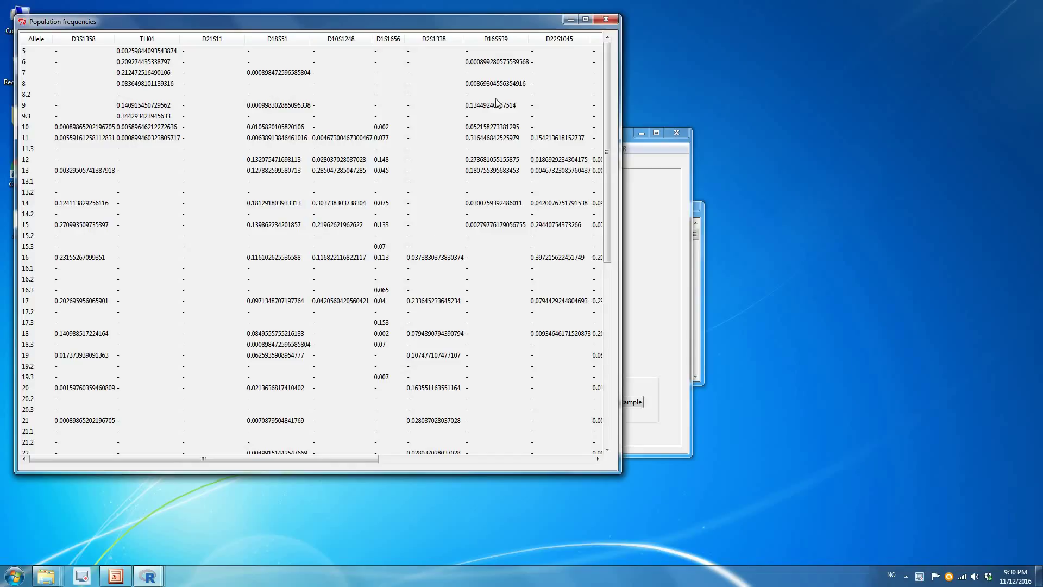
{"action": "left_click", "coordinate": [599, 20]}
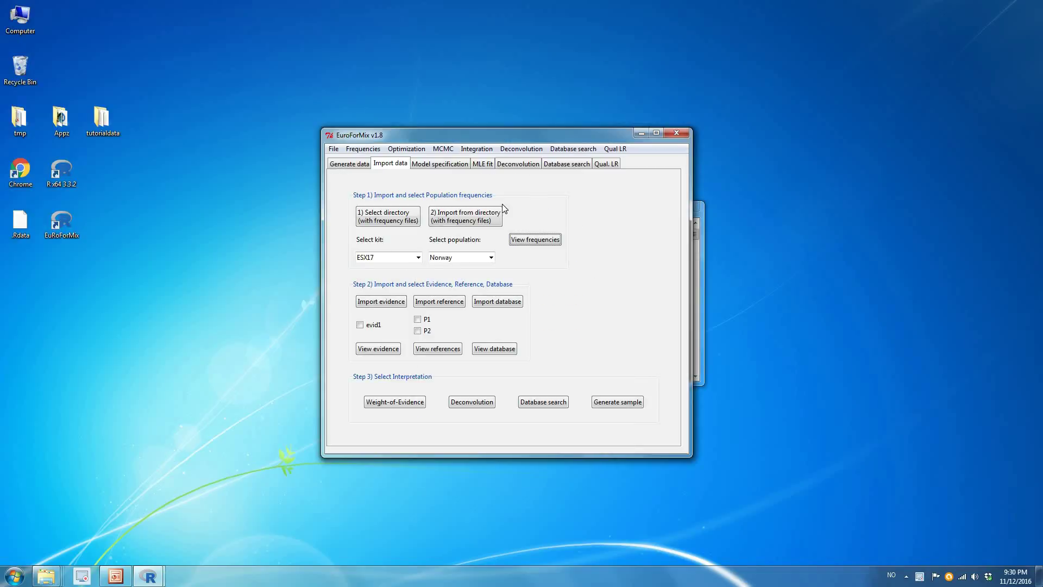
In the settings, enable easy mode, set the default fst-correction to 0 and save.
{"action": "left_click", "coordinate": [334, 149]}
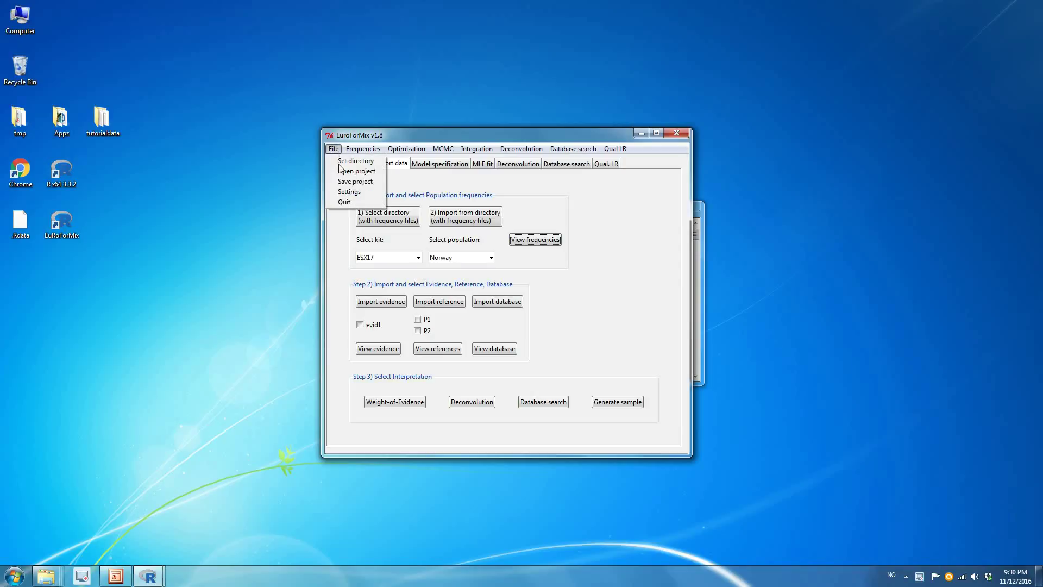
{"action": "left_click", "coordinate": [343, 195]}
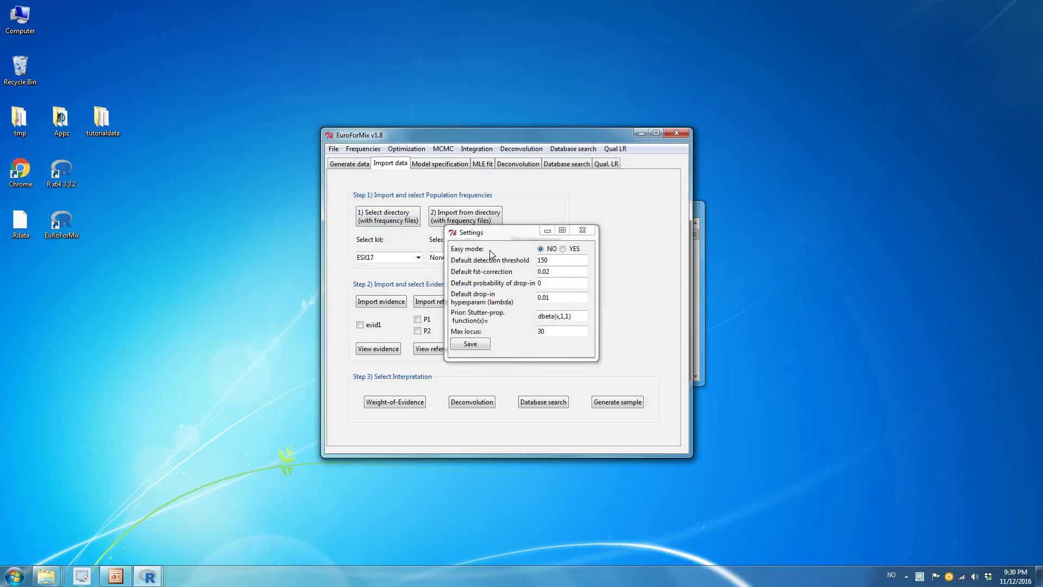
{"action": "left_click", "coordinate": [564, 250]}
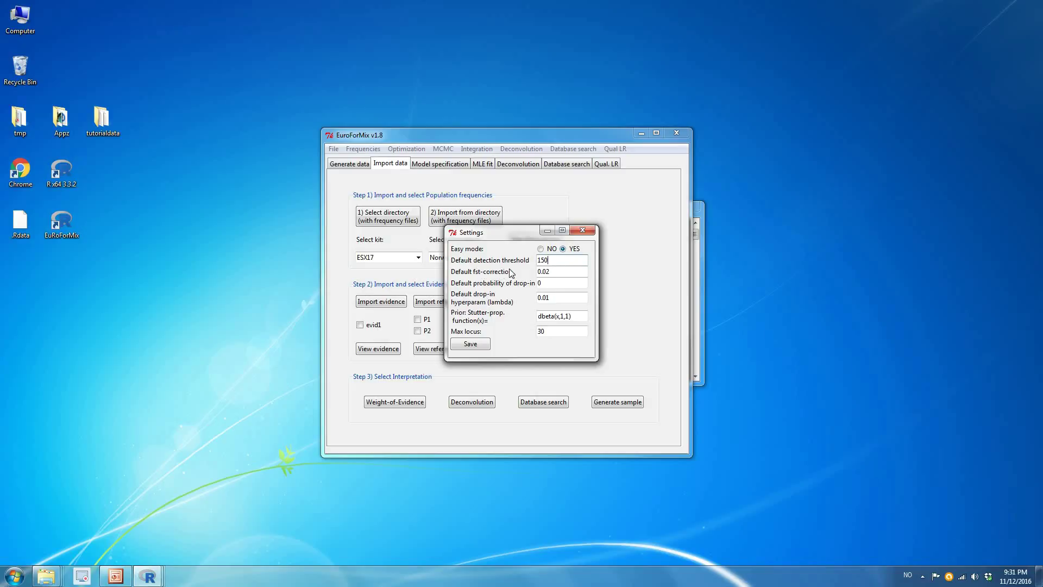
{"action": "left_click", "coordinate": [547, 270]}
{"action": "left_click_drag", "start_coordinate": [554, 271], "coordinate": [526, 278]}
{"action": "type", "text": "0"}
{"action": "left_click", "coordinate": [550, 284]}
{"action": "left_click", "coordinate": [470, 344]}
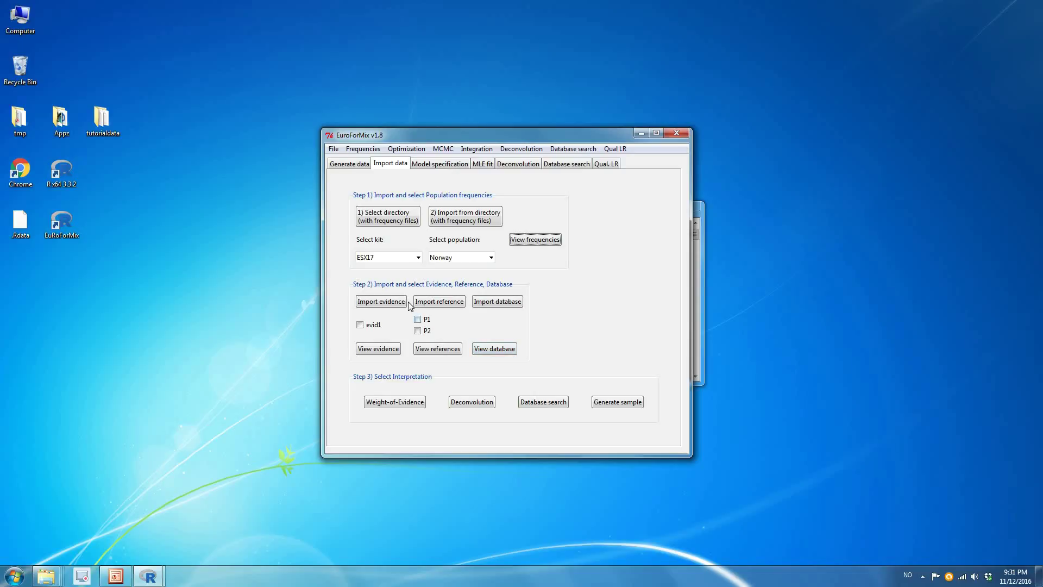
Select evidence evid1 and reference P2, and open their weight-of-evidence model specification.
{"action": "left_click", "coordinate": [360, 325]}
{"action": "left_click", "coordinate": [417, 331]}
{"action": "left_click", "coordinate": [395, 403]}
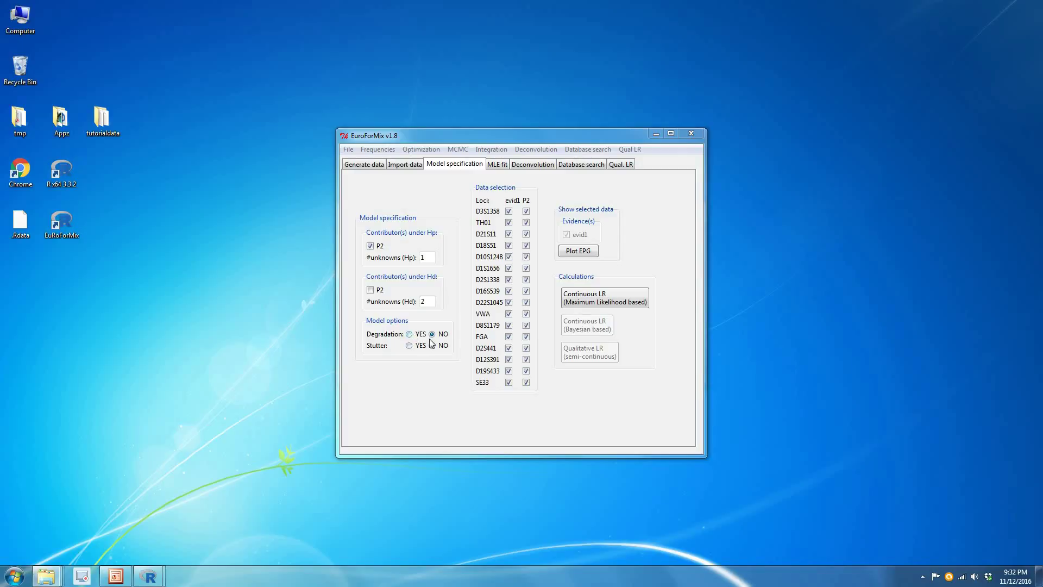
Try the maximum likelihood based continuous LR without degradation or stutter, and switch the degradation option on.
{"action": "left_click", "coordinate": [586, 306]}
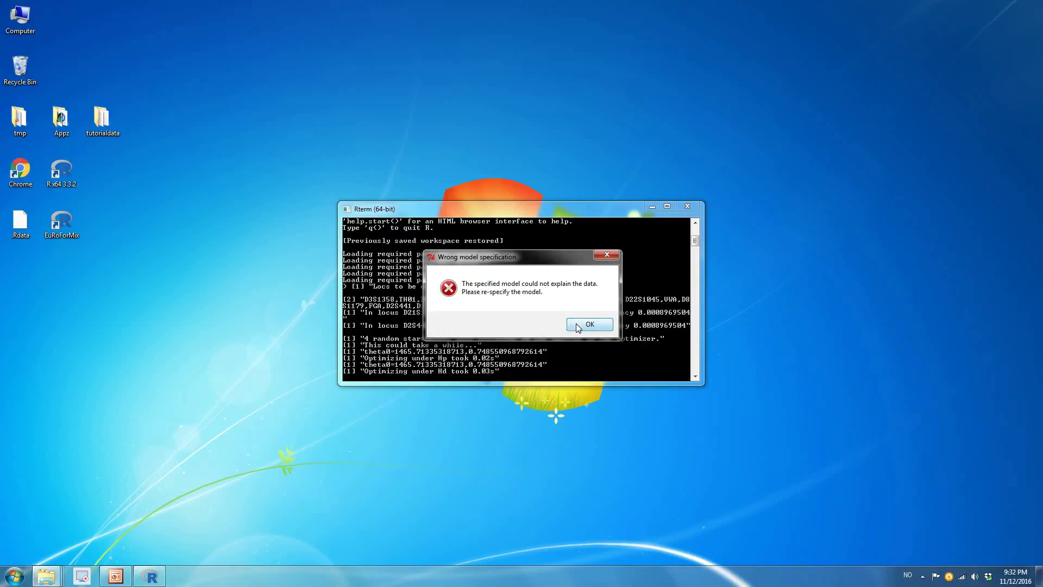
{"action": "left_click", "coordinate": [577, 325]}
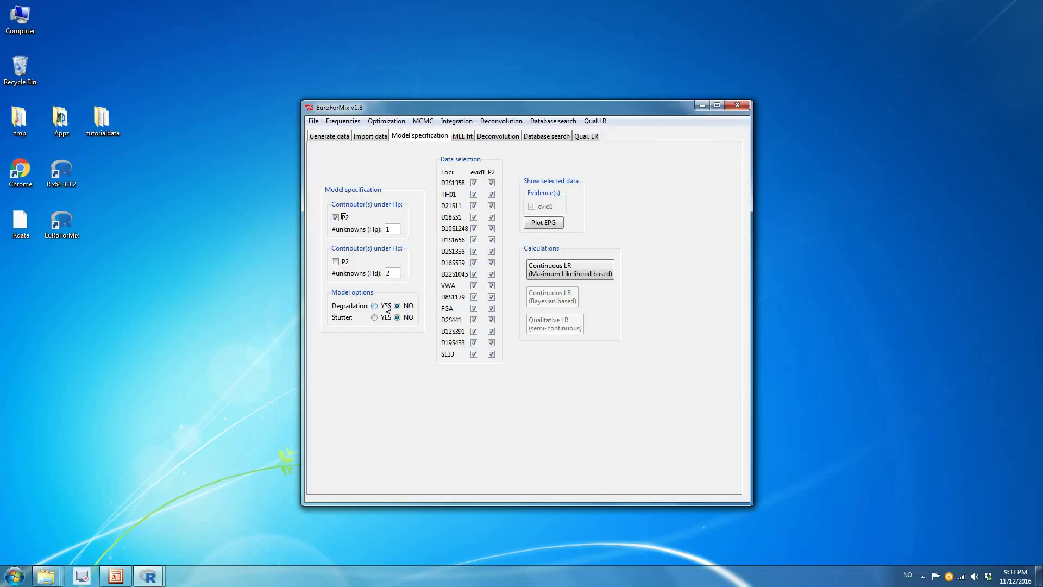
{"action": "left_click", "coordinate": [386, 306]}
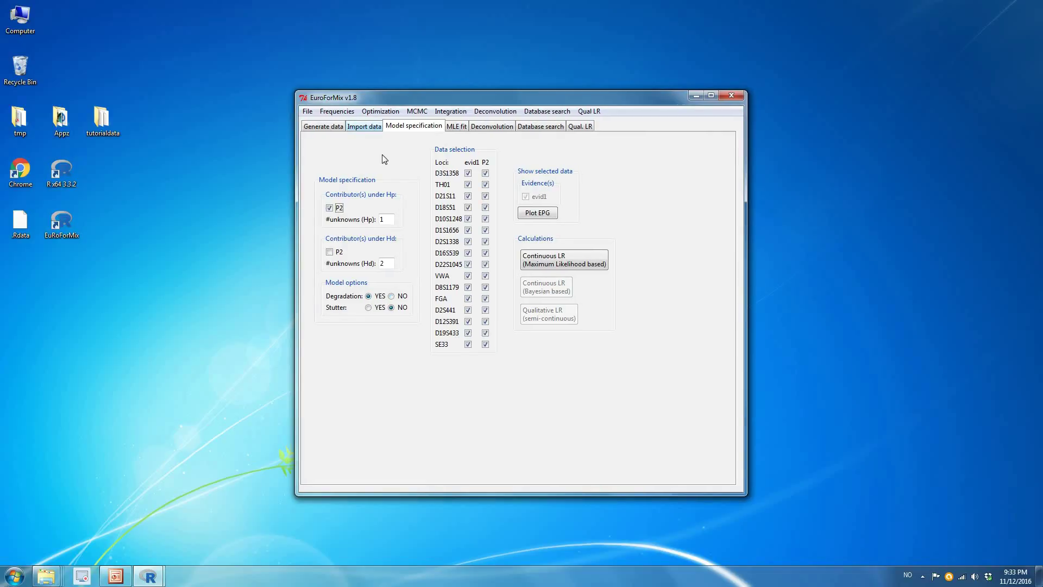
Set degradation to NO and stutter to YES, and calculate the maximum likelihood based continuous LR.
{"action": "left_click", "coordinate": [391, 296]}
{"action": "left_click", "coordinate": [380, 307]}
{"action": "left_click", "coordinate": [556, 259]}
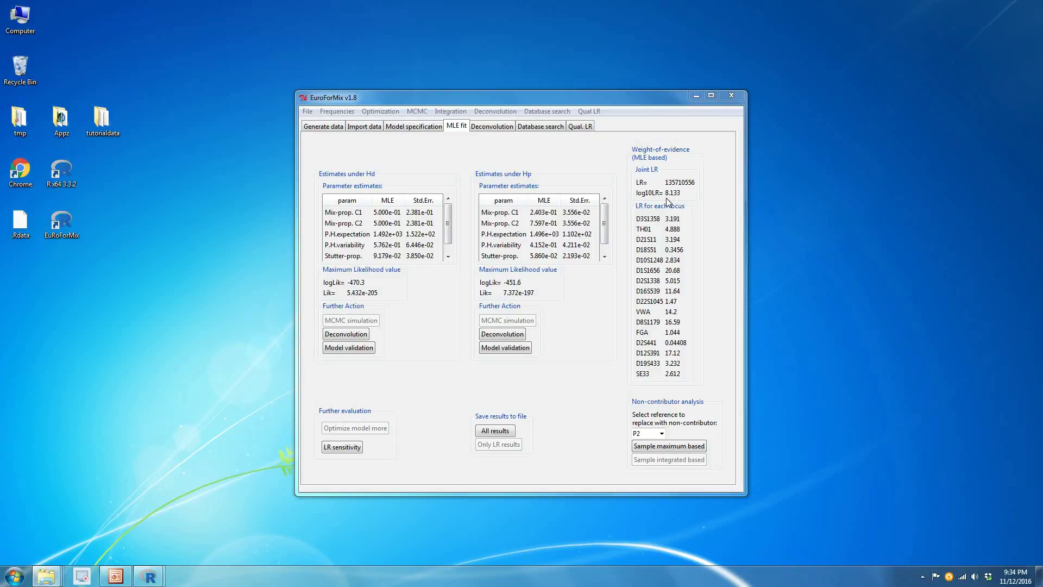
Return to the model specification, set degradation to YES with stutter kept on, and recalculate the maximum likelihood based continuous LR.
{"action": "left_click", "coordinate": [410, 128]}
{"action": "left_click", "coordinate": [374, 296]}
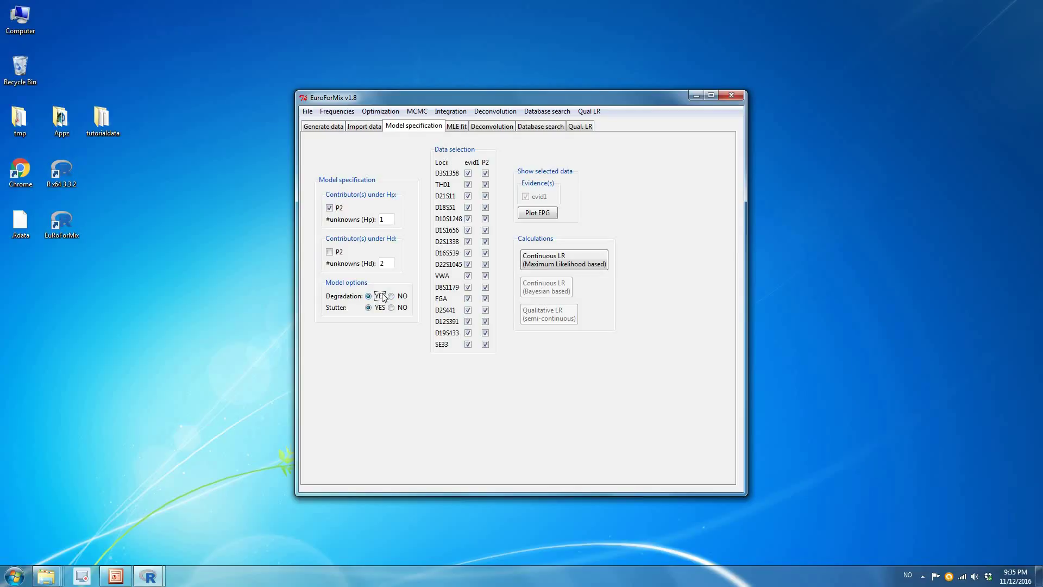
{"action": "left_click", "coordinate": [536, 258]}
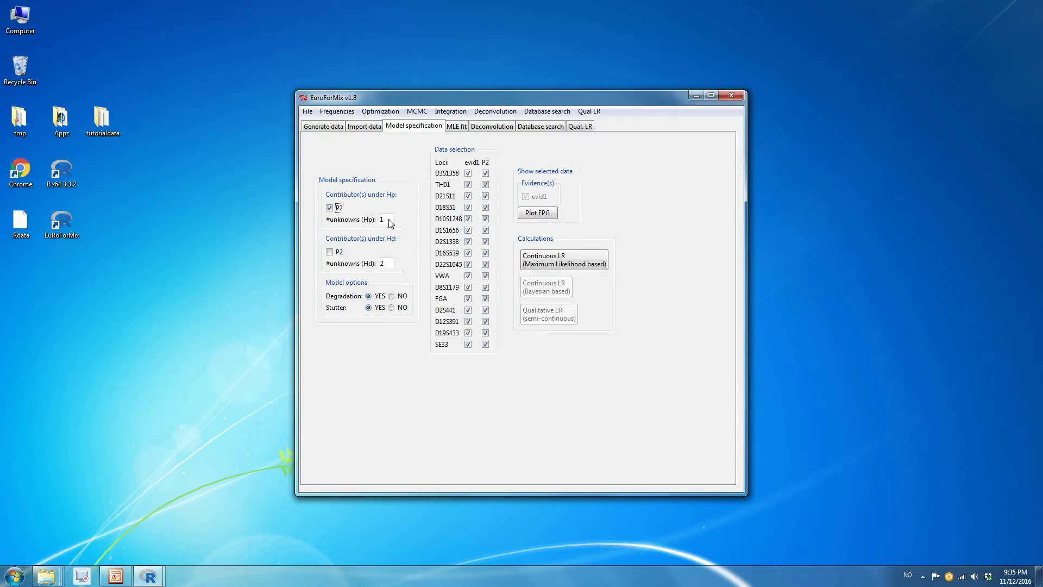
Open the number of unknowns under Hp for editing and switch to the PowerPoint slide comparing the MLE models.
{"action": "double_click", "coordinate": [384, 219]}
{"action": "left_click", "coordinate": [111, 576]}
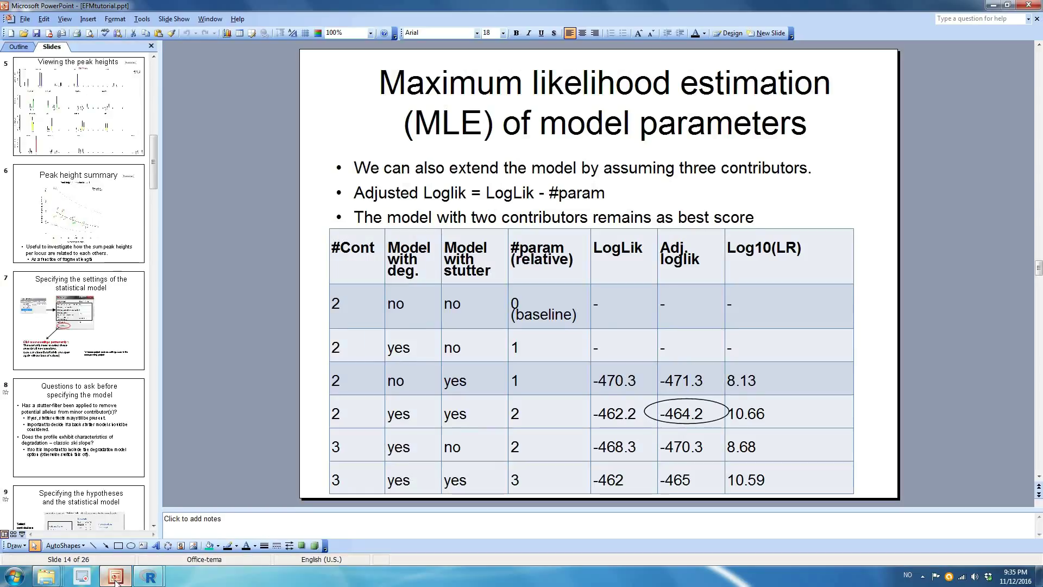
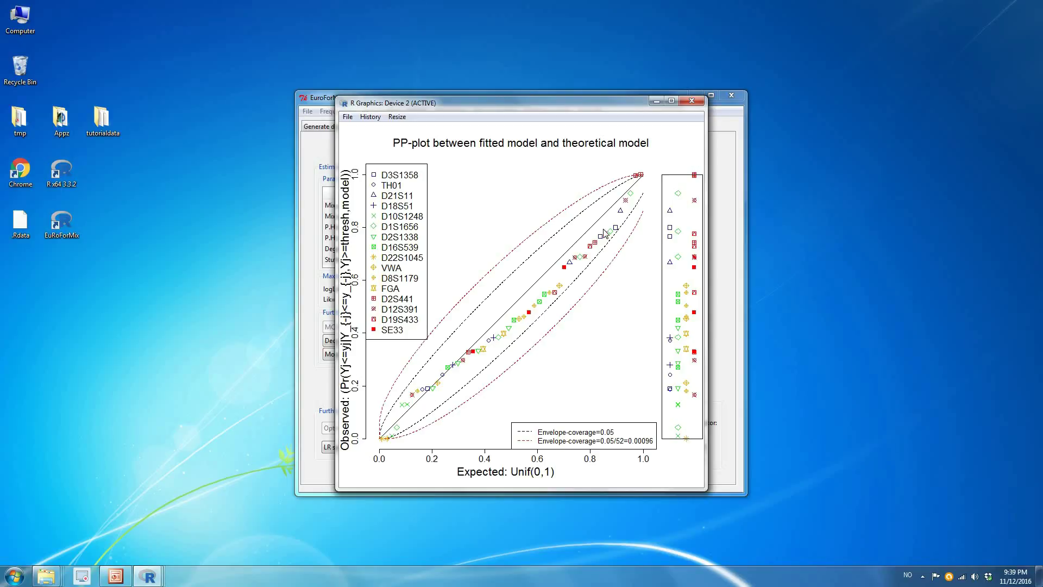
Run the model validation under Hd and inspect its PP-plot together with the validation output in the R console.
{"action": "left_click", "coordinate": [692, 102]}
{"action": "left_click", "coordinate": [359, 354]}
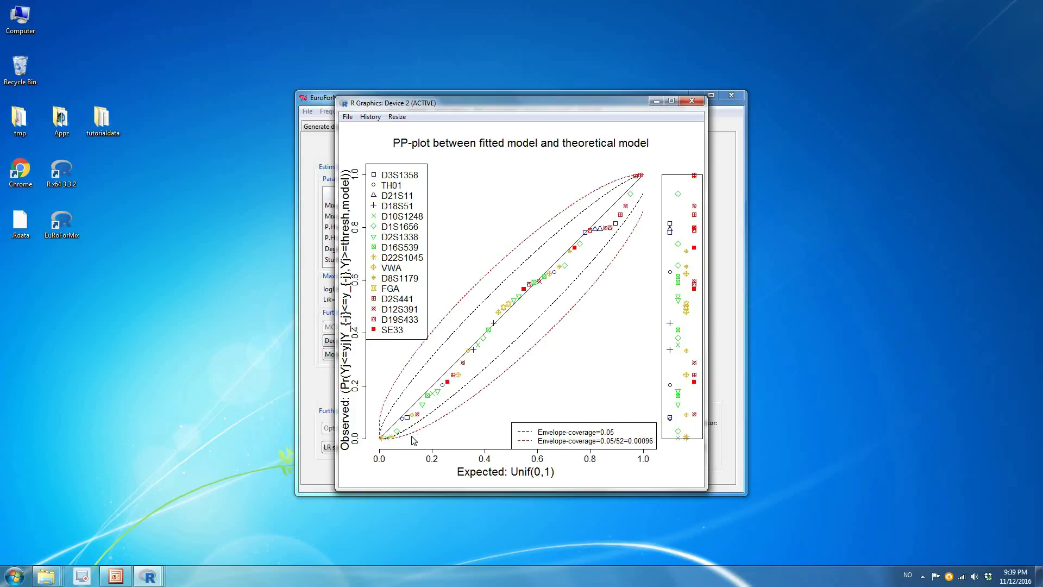
{"action": "mouse_move", "coordinate": [146, 574]}
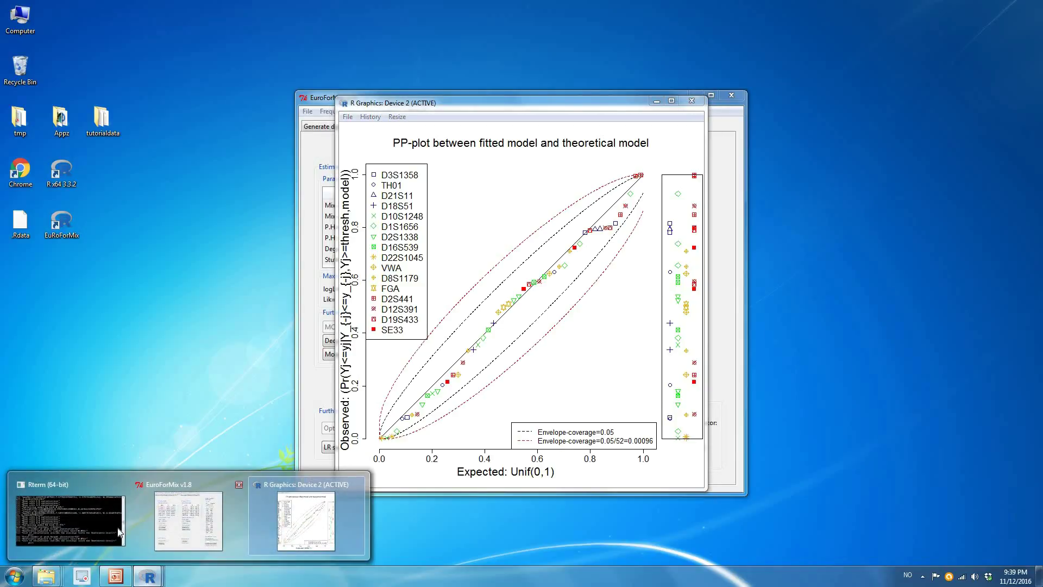
{"action": "left_click", "coordinate": [118, 528]}
{"action": "left_click_drag", "start_coordinate": [472, 215], "coordinate": [311, 253]}
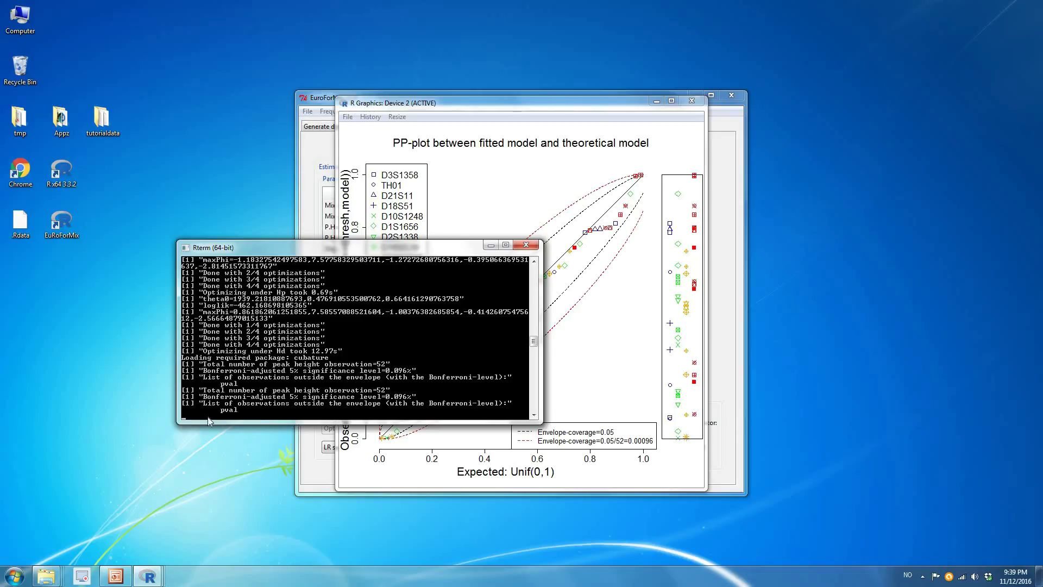
{"action": "left_click", "coordinate": [494, 207]}
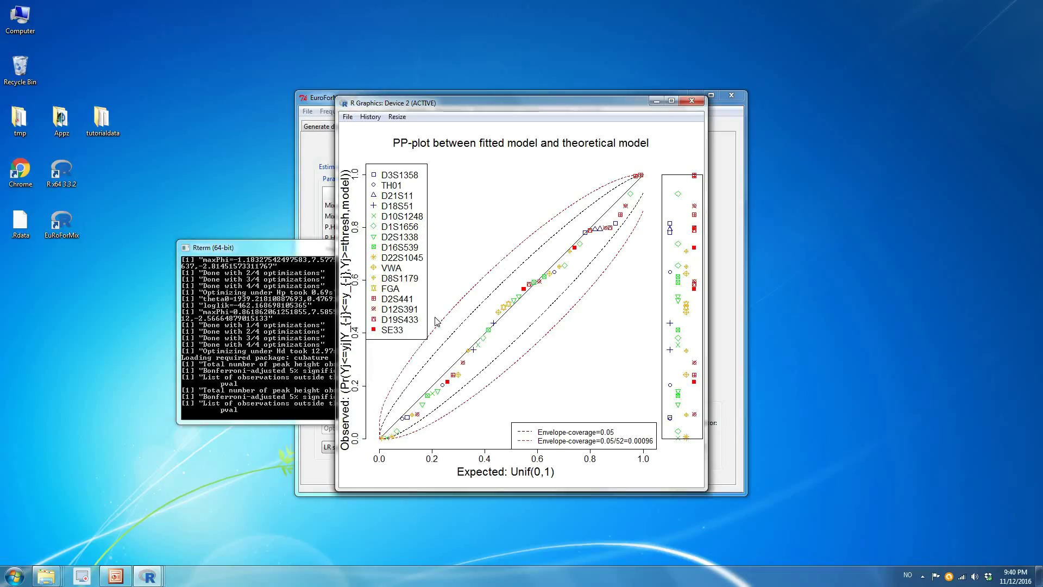
{"action": "left_click", "coordinate": [234, 418]}
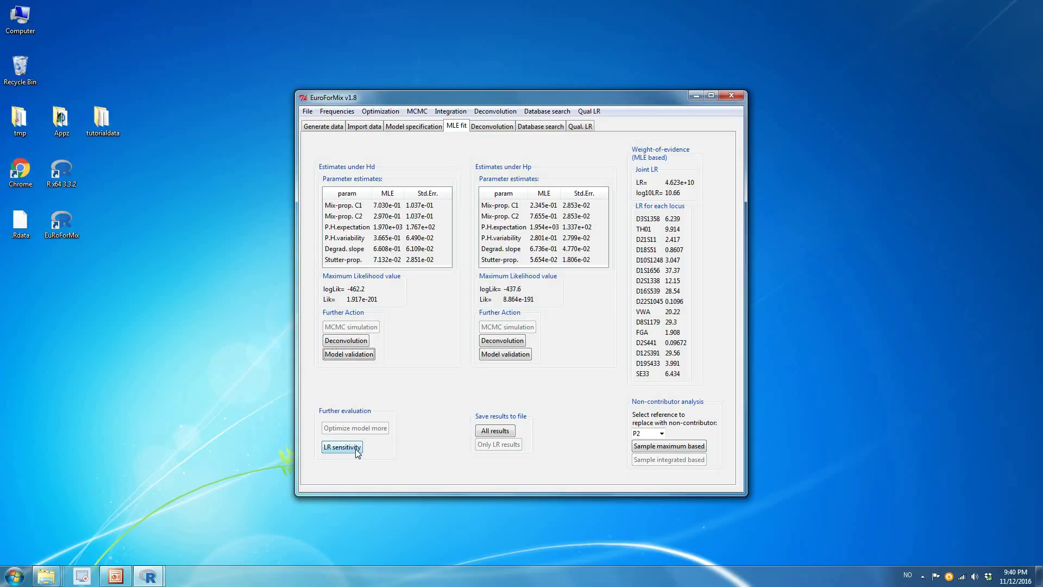
Set the number of MCMC sample iterations to 2000.
{"action": "left_click", "coordinate": [417, 111]}
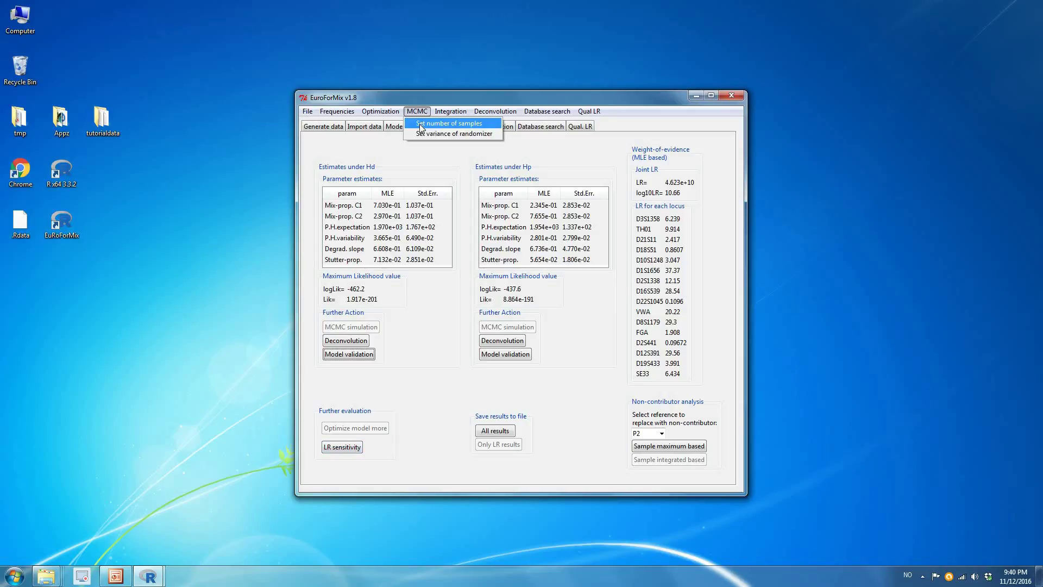
{"action": "left_click", "coordinate": [422, 125]}
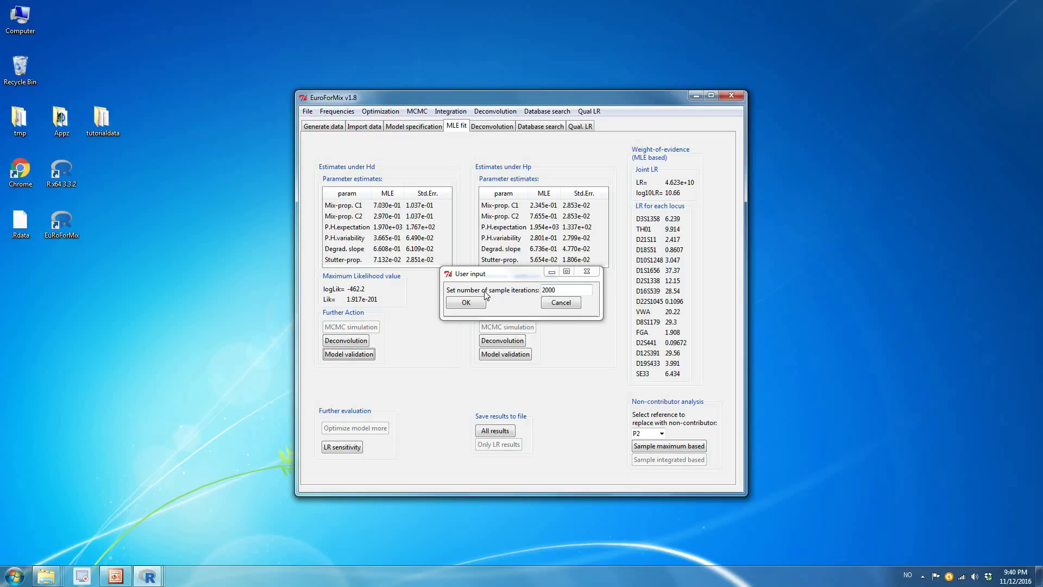
{"action": "left_click", "coordinate": [465, 302]}
{"action": "mouse_move", "coordinate": [147, 580]}
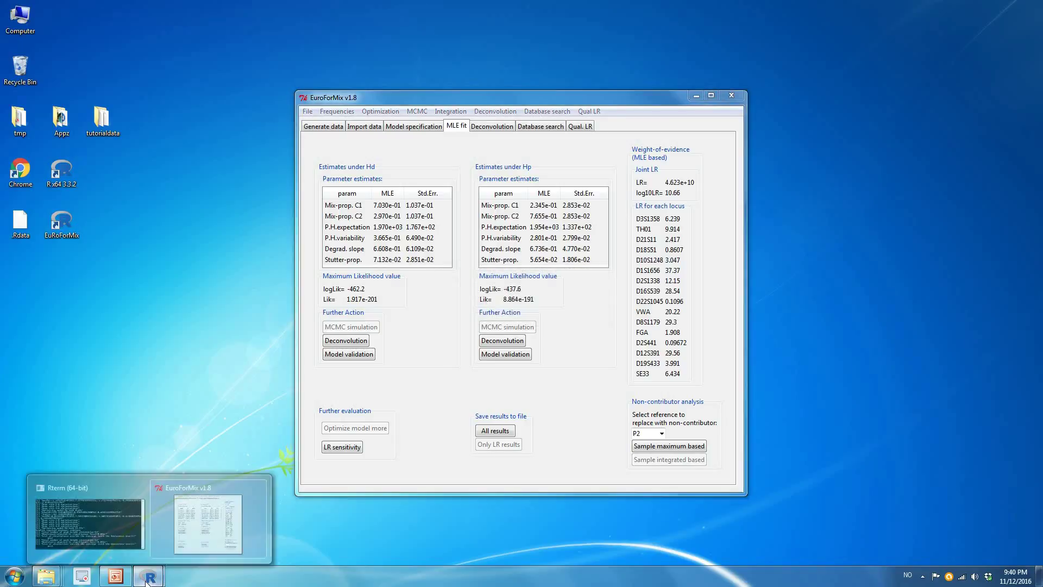
Run the LR sensitivity analysis for the fitted model and inspect the sensitivity plots under Hp, Hd and for the LR.
{"action": "left_click", "coordinate": [340, 449]}
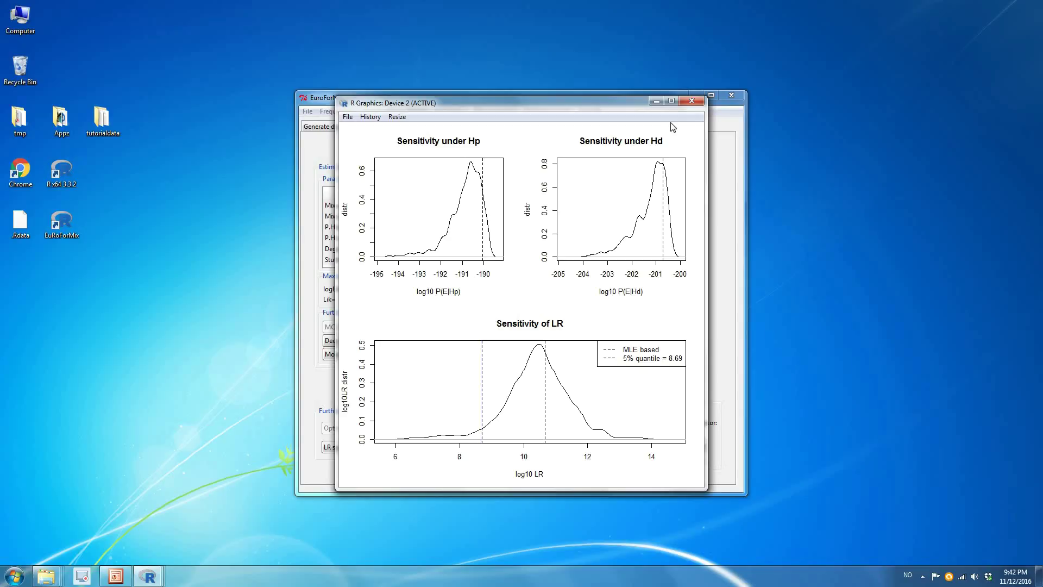
{"action": "left_click", "coordinate": [692, 101]}
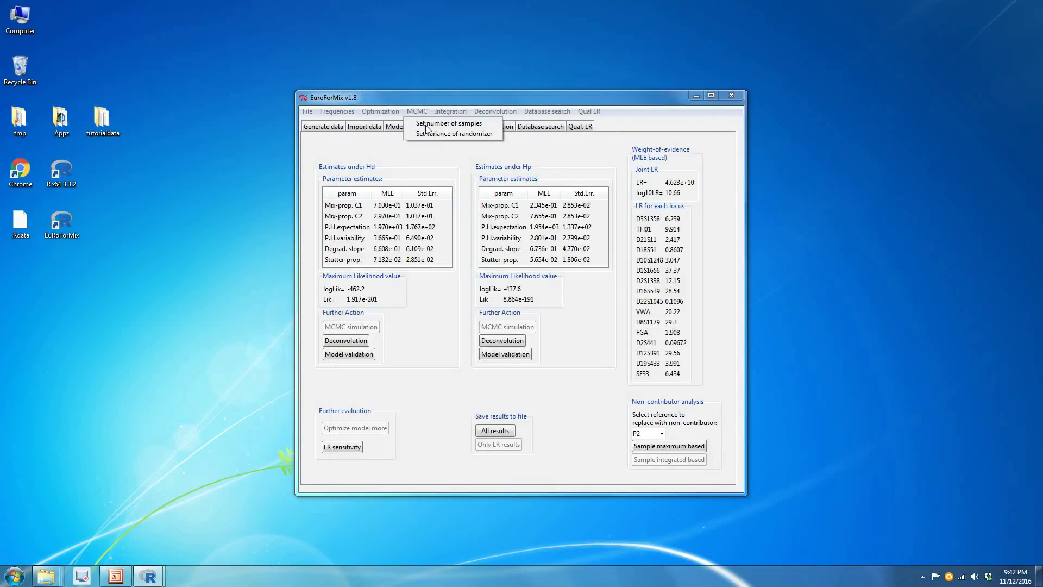
Set the number of MCMC sample iterations to 5000, rerun the LR sensitivity analysis and close its plot after inspection.
{"action": "left_click", "coordinate": [343, 447]}
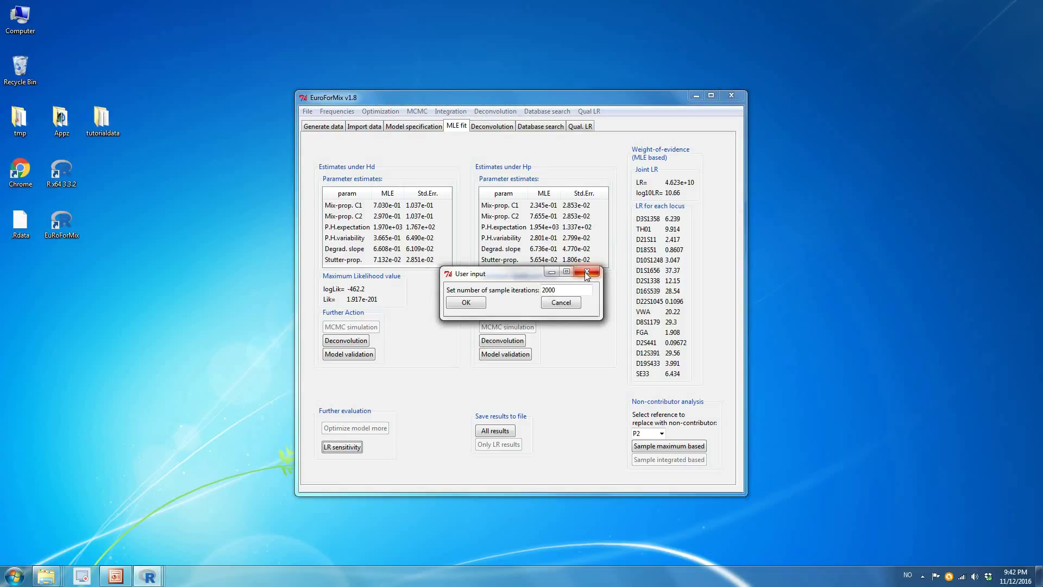
{"action": "left_click", "coordinate": [586, 273]}
{"action": "left_click", "coordinate": [462, 302]}
{"action": "left_click", "coordinate": [358, 445]}
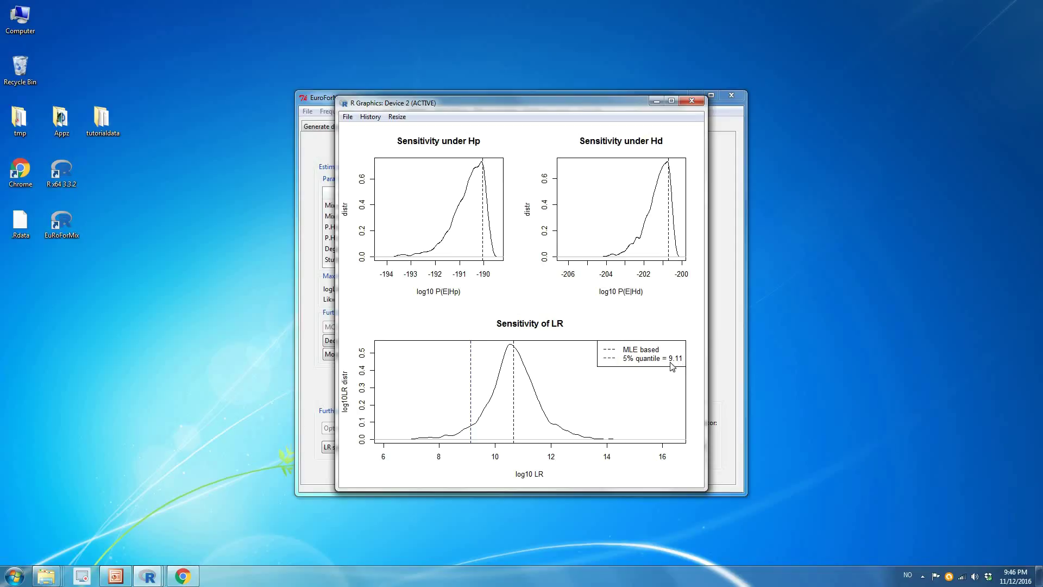
{"action": "left_click", "coordinate": [687, 104]}
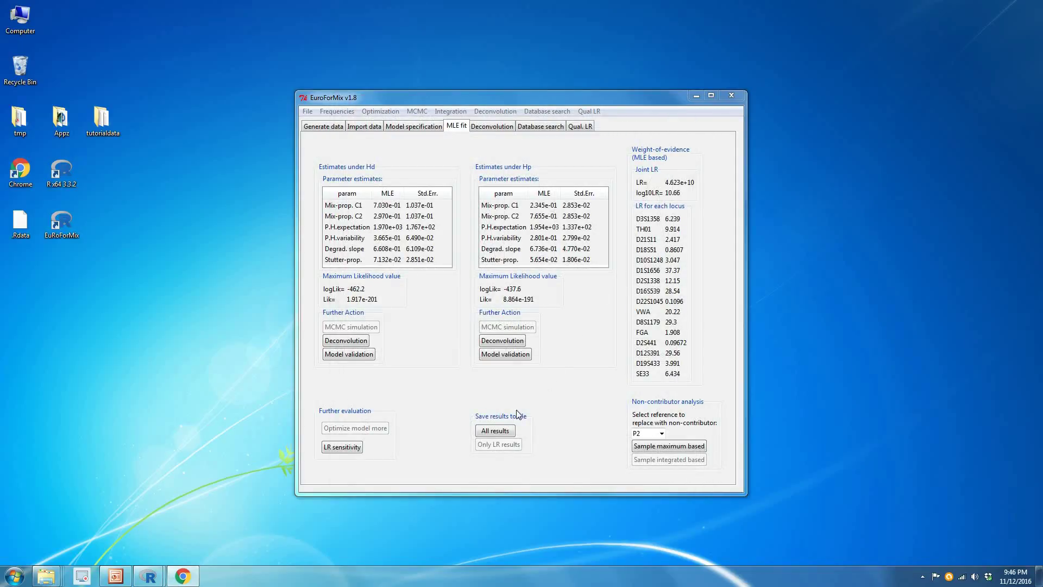
Save all results of the MLE fit to a file named report in the tutorialdata folder.
{"action": "left_click", "coordinate": [500, 433]}
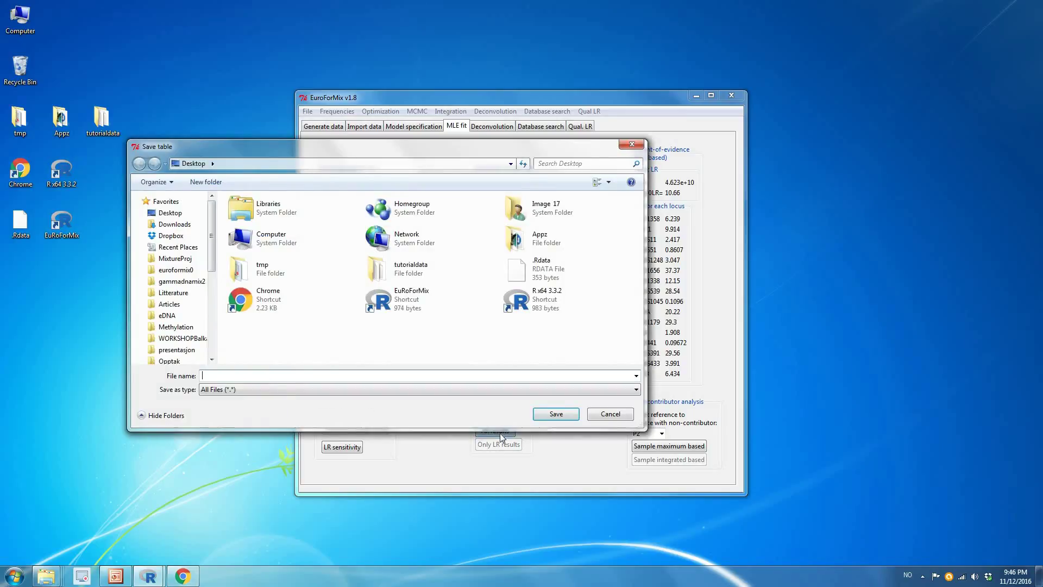
{"action": "double_click", "coordinate": [426, 261]}
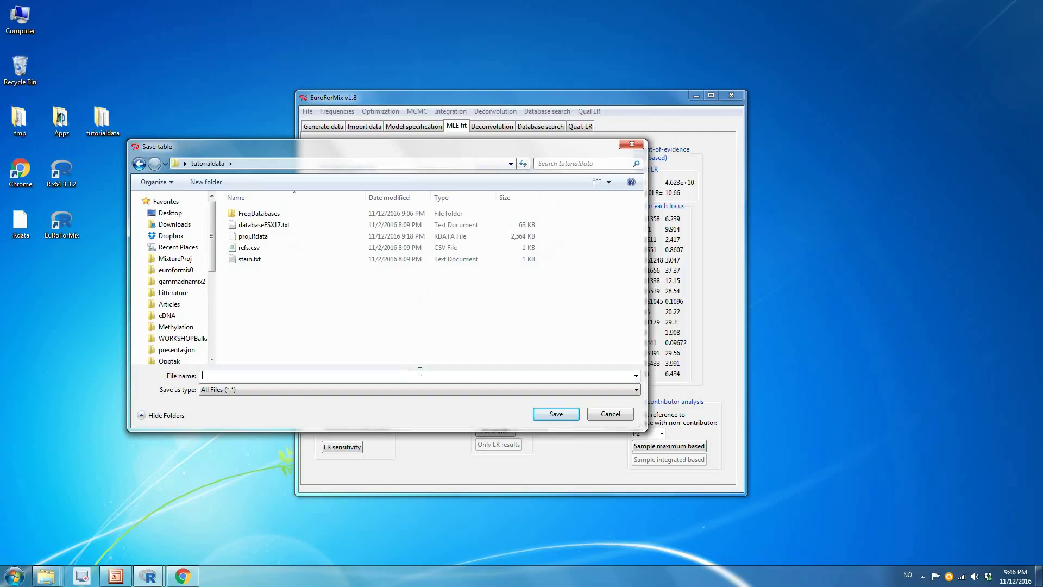
{"action": "left_click", "coordinate": [465, 375]}
{"action": "type", "text": "report"}
{"action": "key", "text": "Return"}
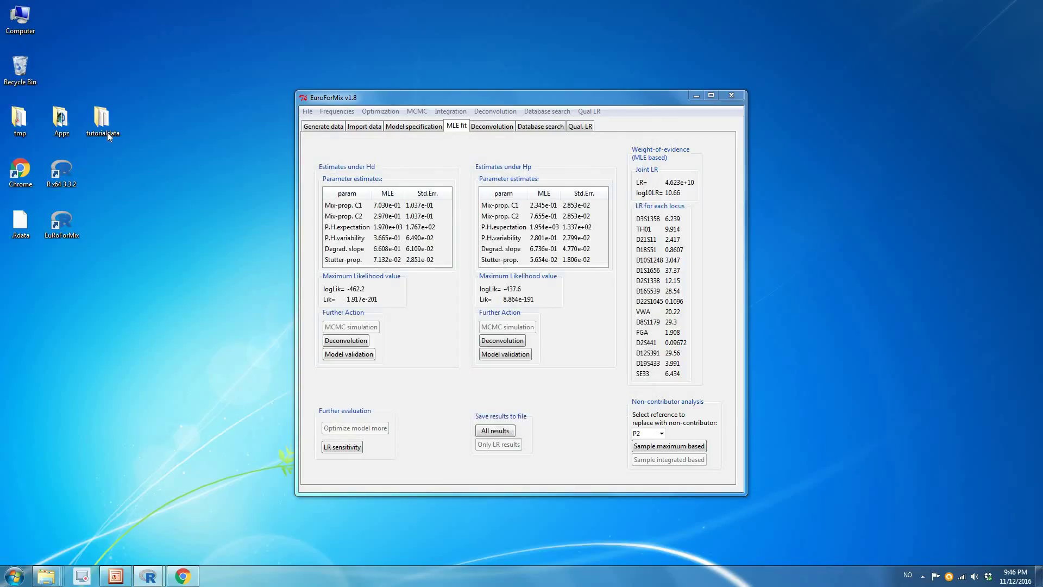
Open report.txt from the tutorialdata folder in Notepad++ and read through its data, model options, hypotheses, estimates and LR sections.
{"action": "double_click", "coordinate": [107, 132]}
{"action": "right_click", "coordinate": [402, 214]}
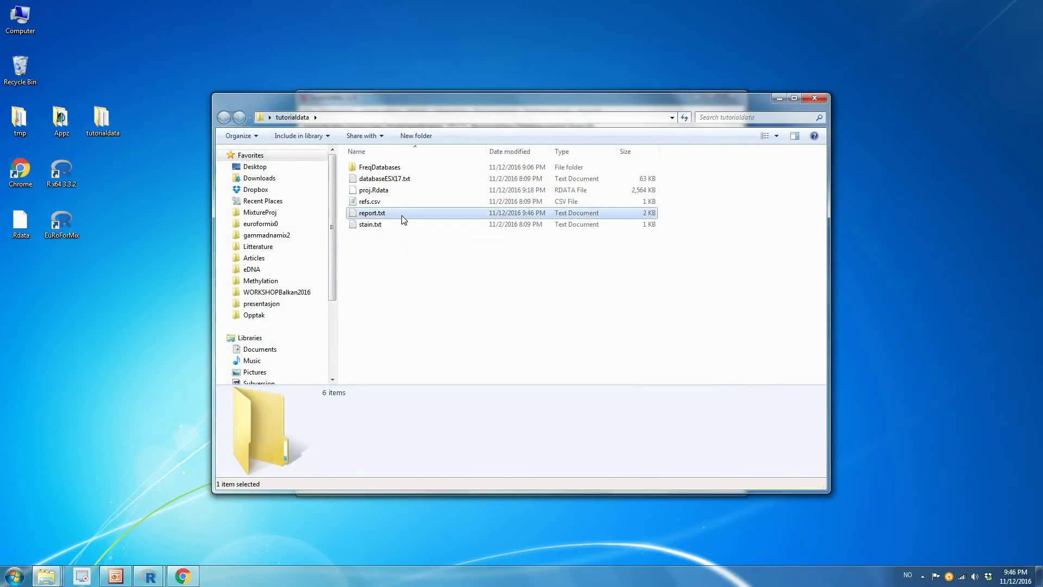
{"action": "left_click", "coordinate": [442, 259]}
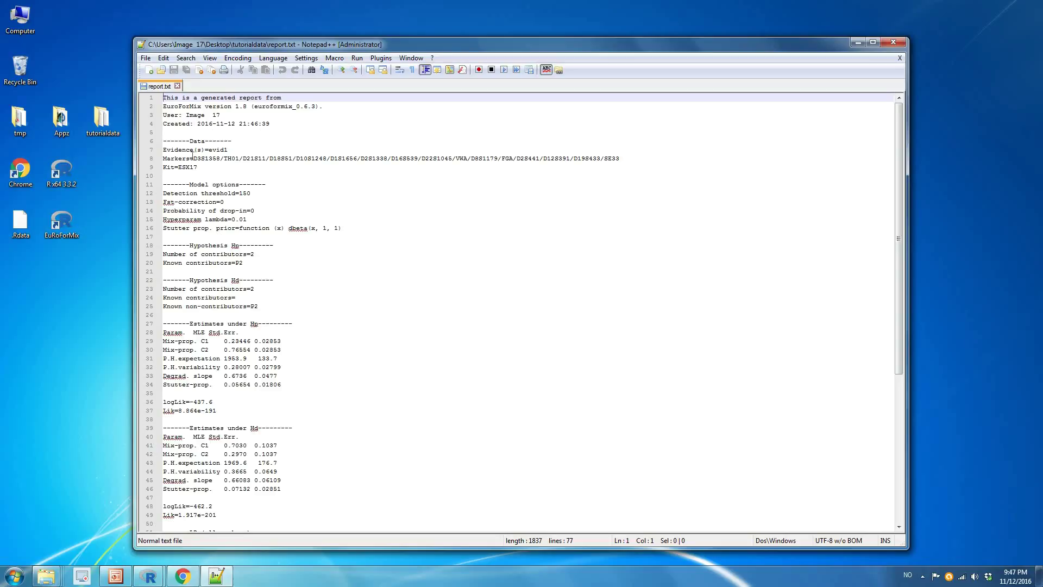
{"action": "scroll", "coordinate": [207, 163], "scroll_direction": "down", "scroll_amount": 1}
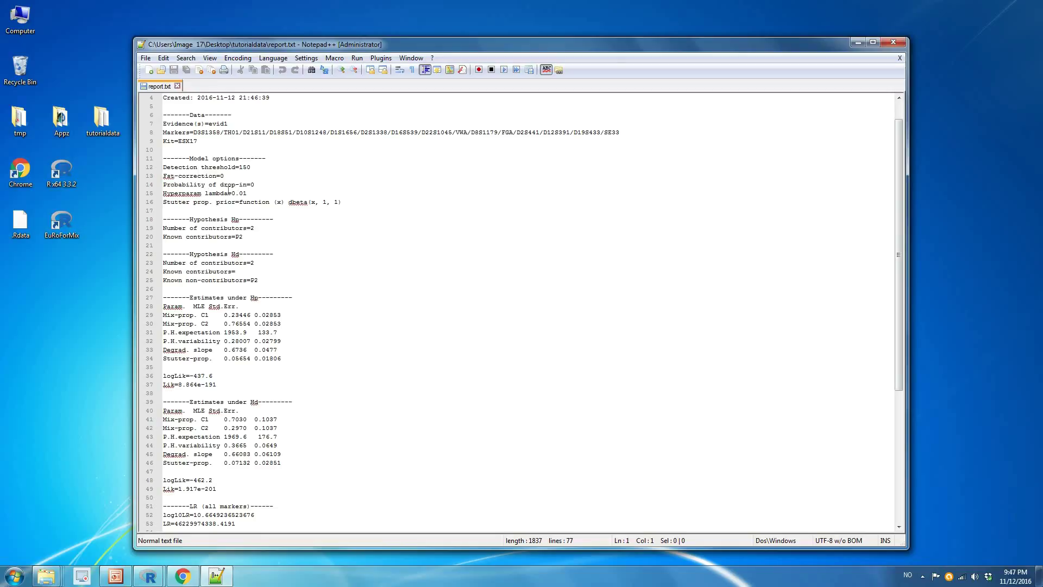
{"action": "scroll", "coordinate": [228, 190], "scroll_direction": "down", "scroll_amount": 2}
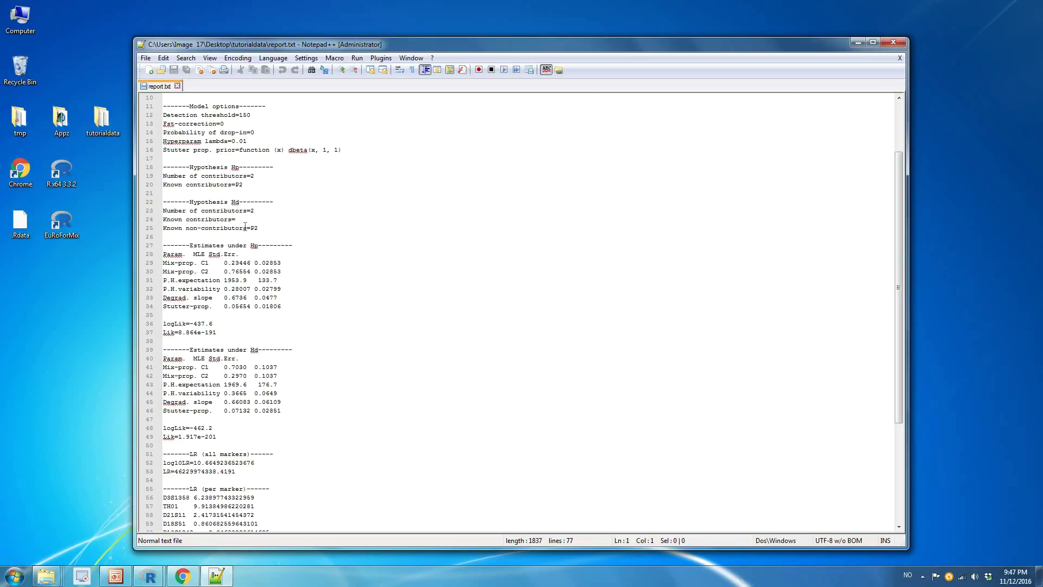
{"action": "scroll", "coordinate": [225, 228], "scroll_direction": "down", "scroll_amount": 2}
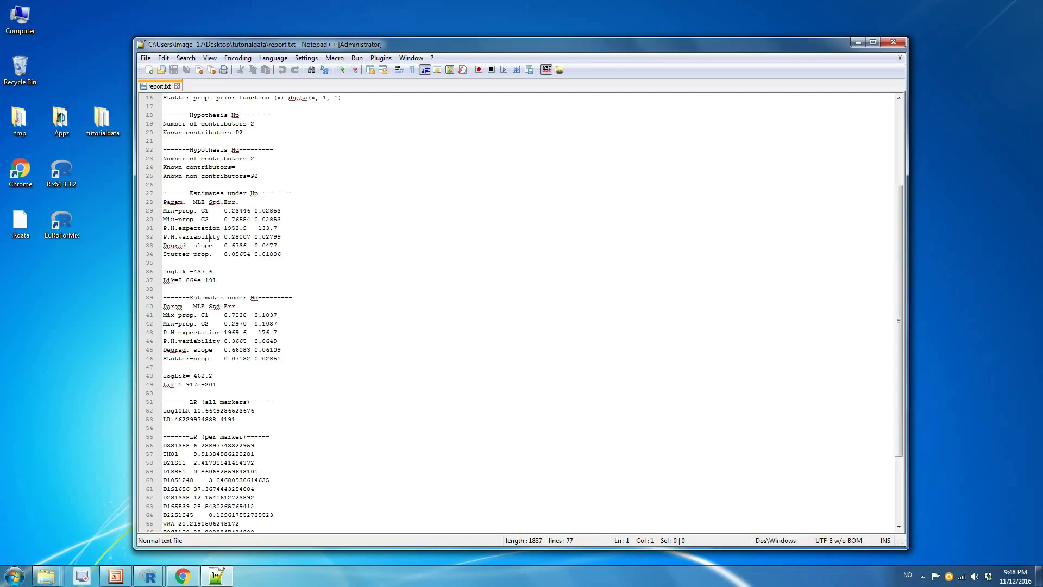
{"action": "scroll", "coordinate": [203, 224], "scroll_direction": "down", "scroll_amount": 1}
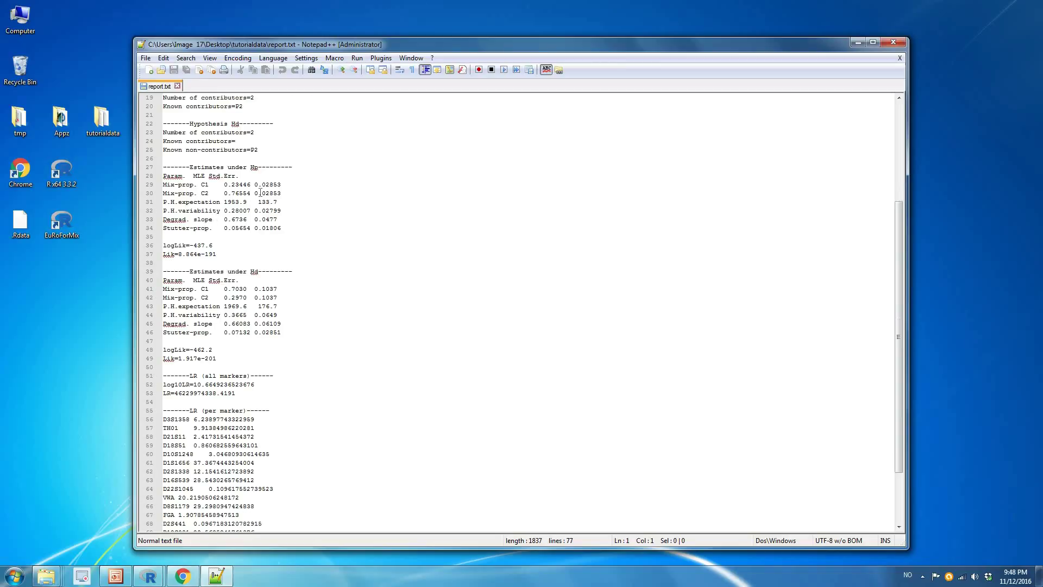
{"action": "scroll", "coordinate": [233, 209], "scroll_direction": "down", "scroll_amount": 1}
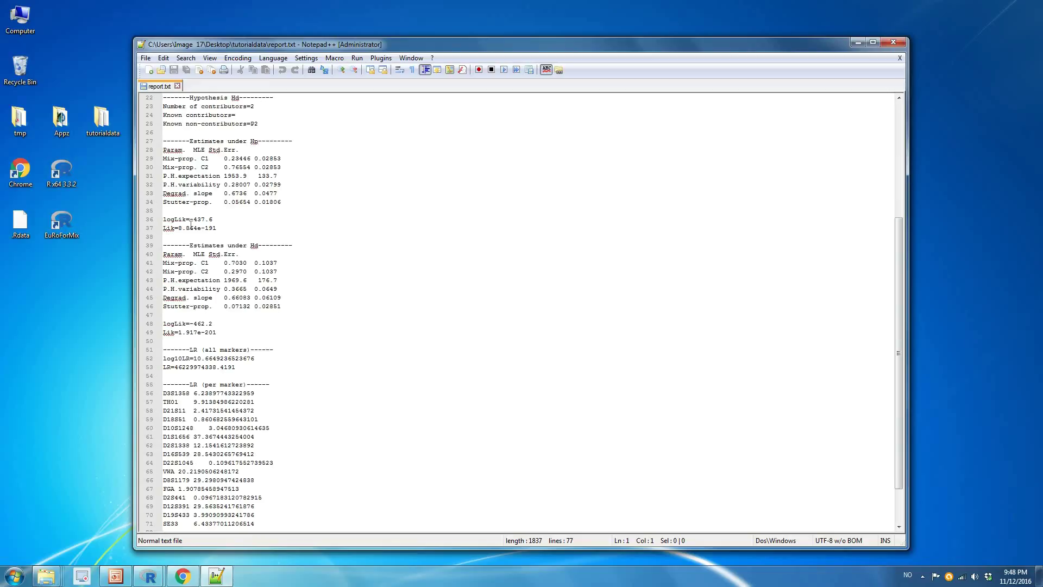
{"action": "scroll", "coordinate": [199, 224], "scroll_direction": "down", "scroll_amount": 1}
{"action": "scroll", "coordinate": [194, 209], "scroll_direction": "down", "scroll_amount": 1}
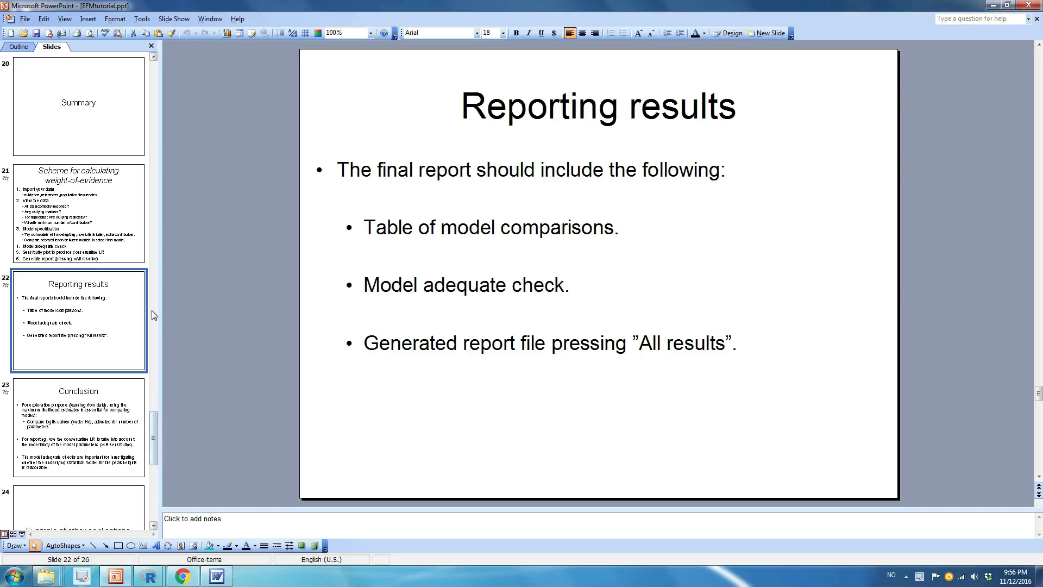
Review the model comparison slide in PowerPoint and the Hd and Hp PP-plots in the Word document, returning to the presentation.
{"action": "left_click", "coordinate": [156, 396]}
{"action": "left_click_drag", "start_coordinate": [155, 396], "coordinate": [155, 324]}
{"action": "left_click", "coordinate": [98, 225]}
{"action": "left_click", "coordinate": [219, 576]}
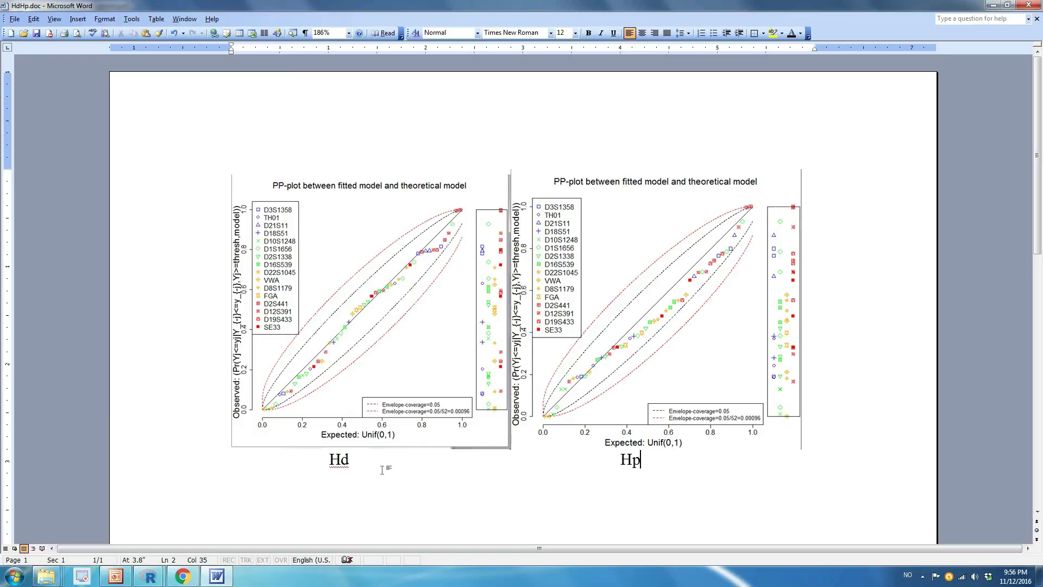
{"action": "left_click", "coordinate": [116, 577]}
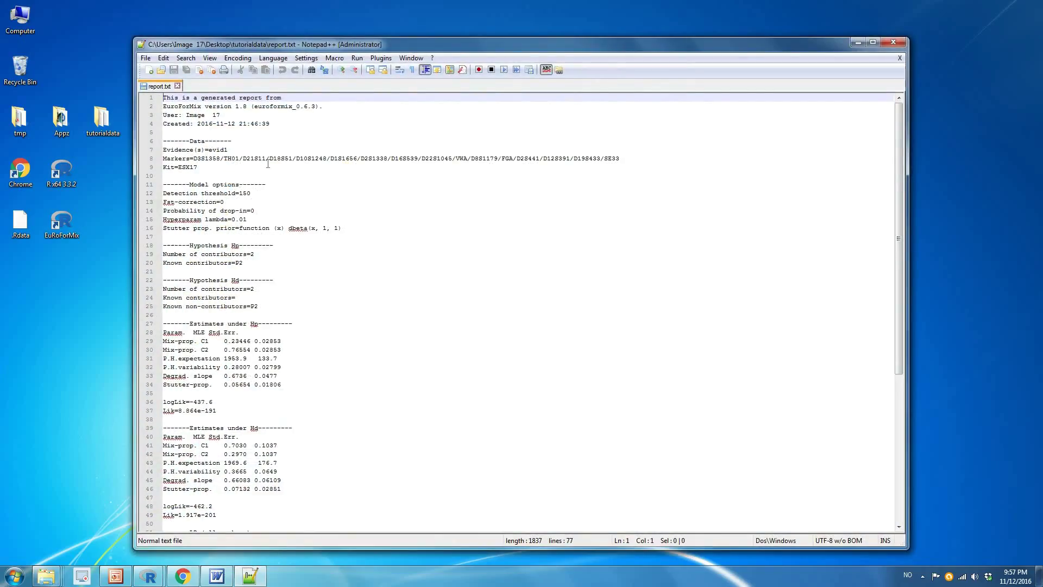
Examine report.txt in Notepad++ down to its per-marker LR and conservative LR sections.
{"action": "scroll", "coordinate": [268, 164], "scroll_direction": "down", "scroll_amount": 4}
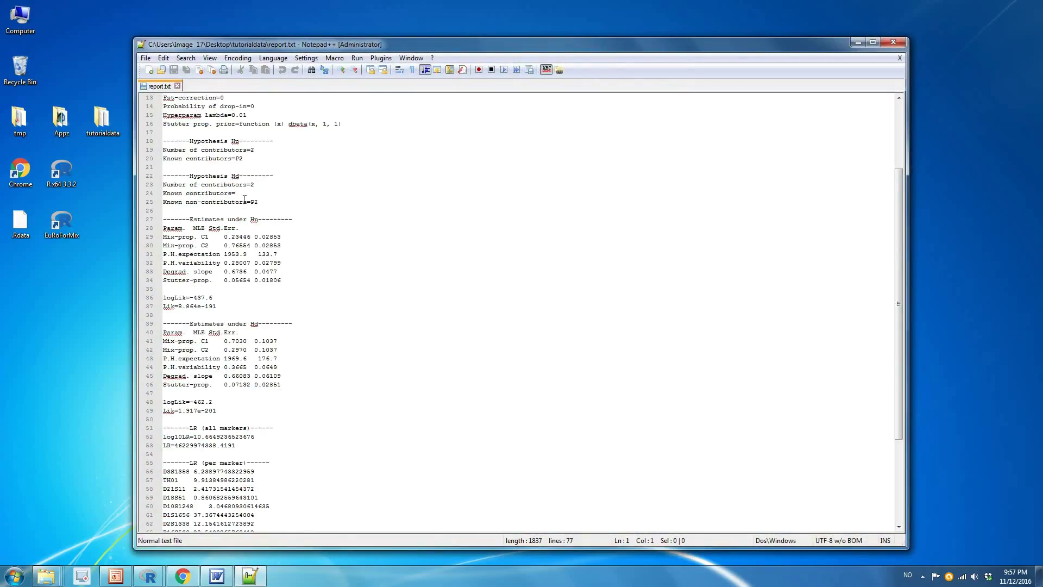
{"action": "scroll", "coordinate": [245, 198], "scroll_direction": "down", "scroll_amount": 5}
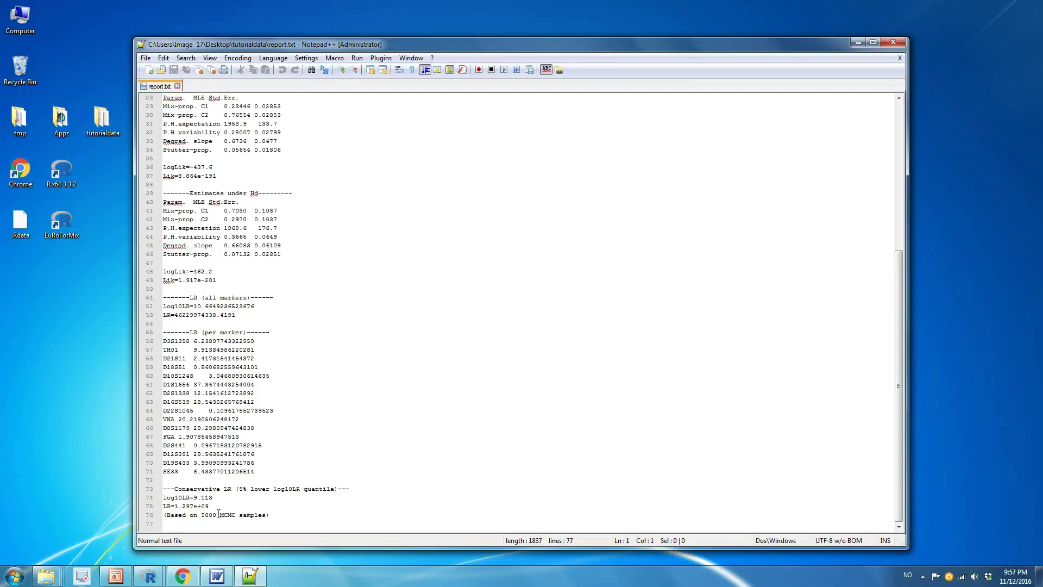